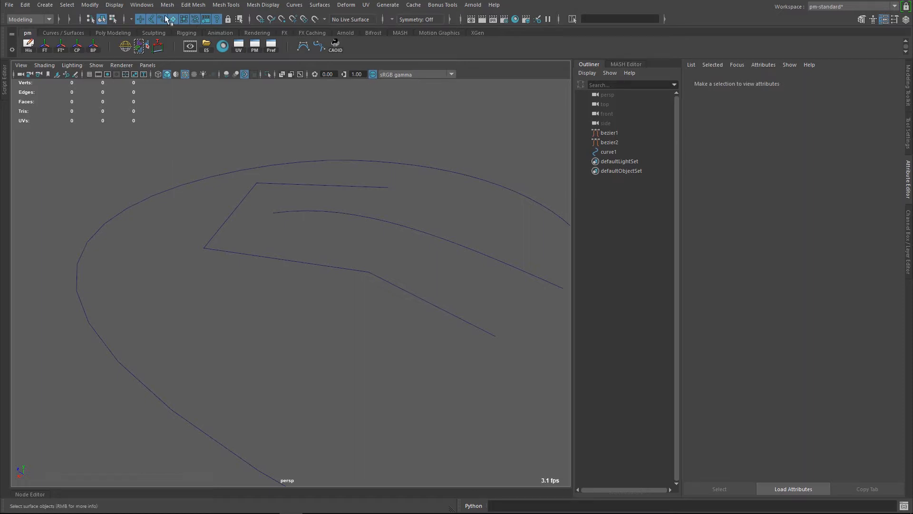
Add the Wire Mesh from Curve command to the pm shelf and place it before the CAOID button.
left_click(50, 8)
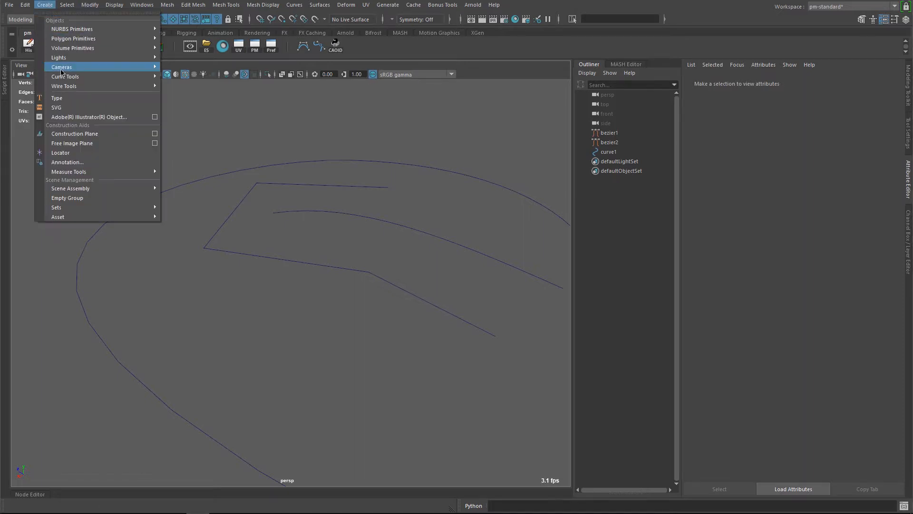
mouse_move(65, 86)
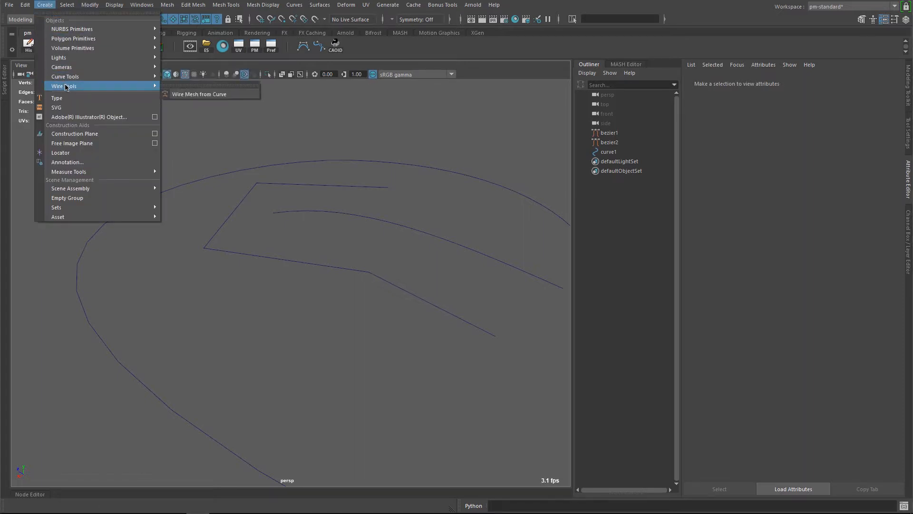
left_click(204, 96, "ctrl+shift")
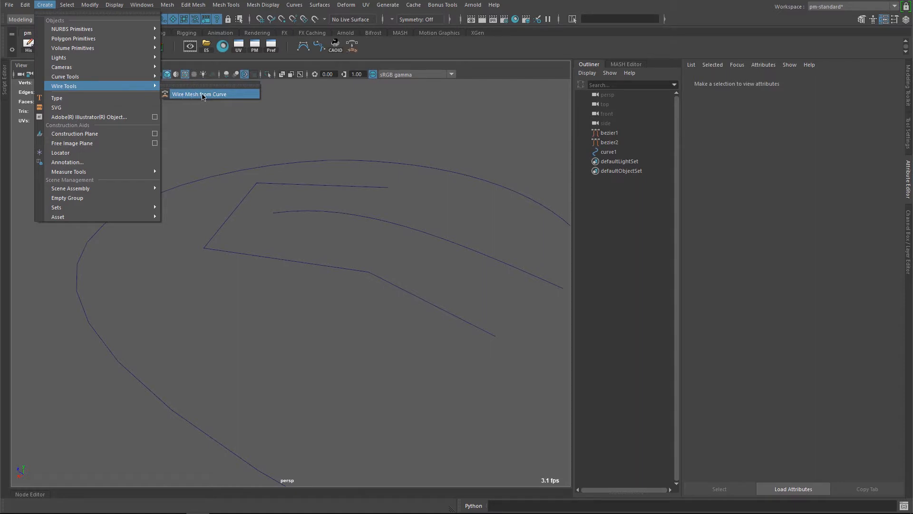
left_click(373, 47)
middle_click_drag(355, 49, 332, 47)
Inspect the MEL command behind the new Wire Mesh shelf button, including its oneNodePerCurve flag.
right_click(333, 47)
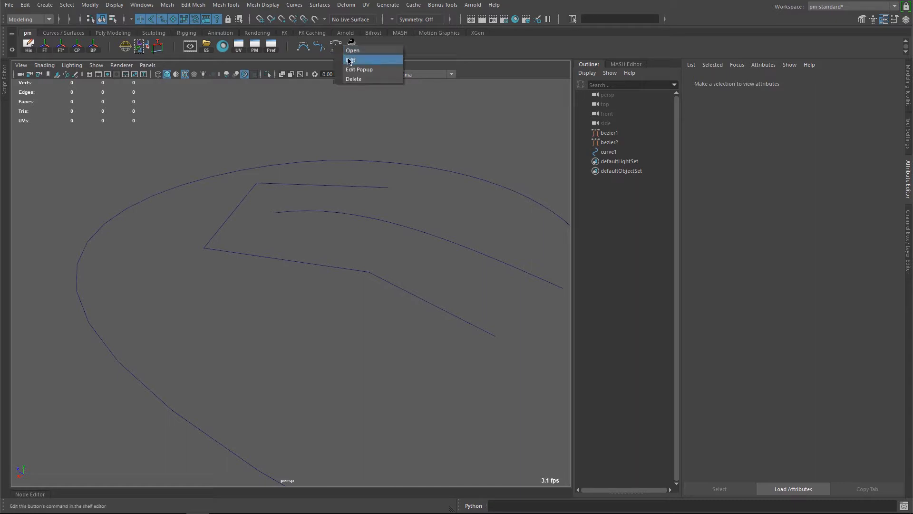
left_click(348, 61)
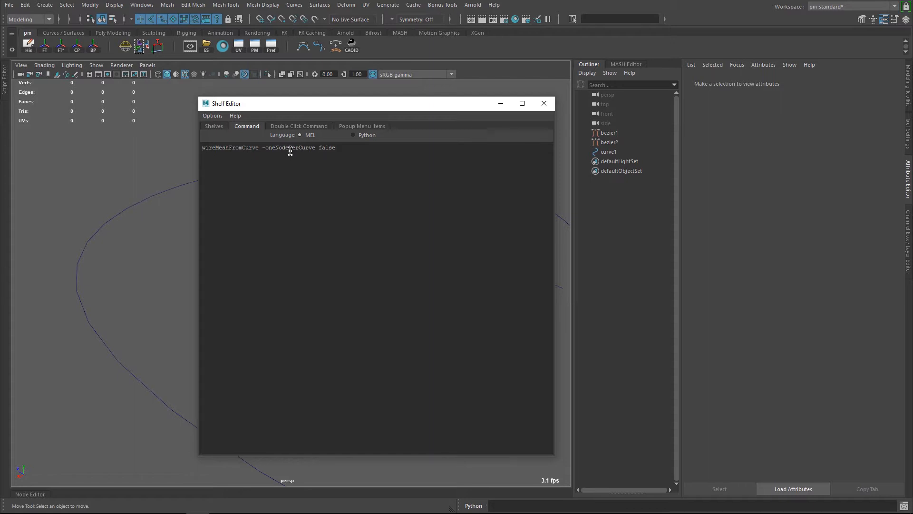
left_click(337, 153)
left_click(544, 103)
Select both bezier curves and create wire meshes from them with the new shelf command.
left_click_drag(520, 149, 428, 220)
scroll(447, 238, "down", 1)
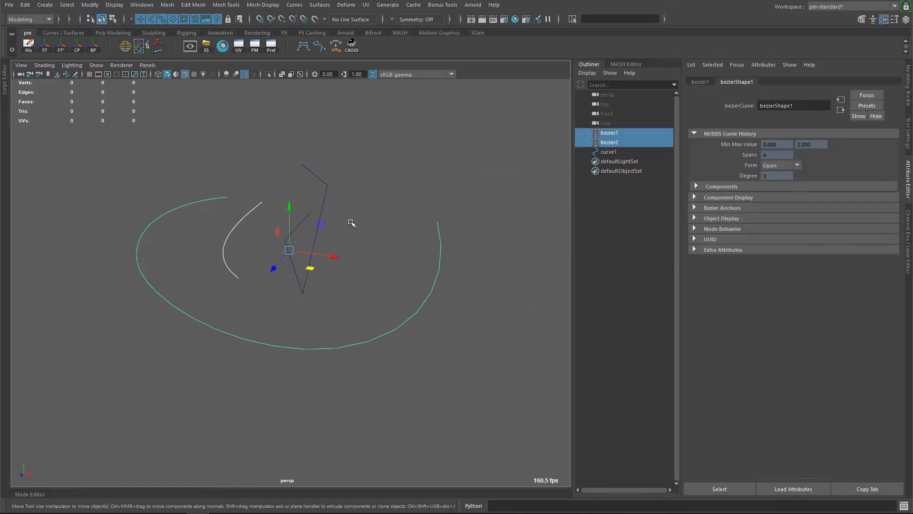
left_click_drag(350, 224, 293, 185, "alt")
left_click(335, 47)
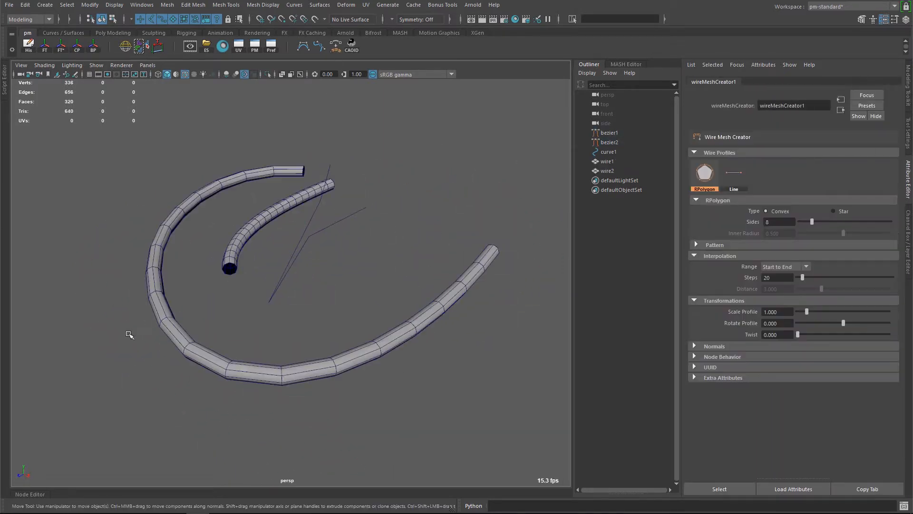
Show the wire mesh network in the Node Editor and set the shared creator's Scale Profile to 2.
left_click(33, 495)
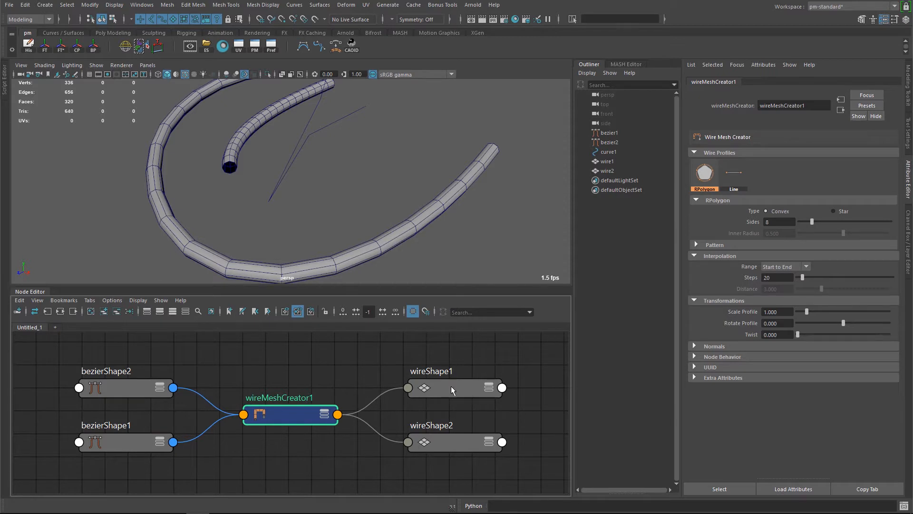
mouse_move(304, 177)
left_mouse_down("alt")
mouse_move(295, 163)
mouse_move(294, 189)
left_mouse_up("alt")
mouse_move(805, 311)
left_mouse_down()
mouse_move(826, 310)
mouse_move(816, 318)
left_mouse_up()
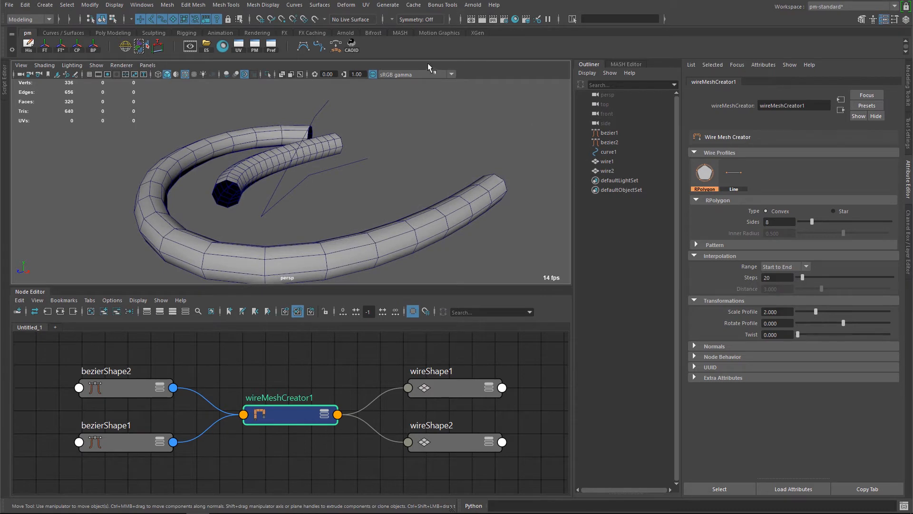
Set the oneNodePerCurve flag in the Wire Mesh shelf button's command to true.
right_click(345, 48)
left_click(351, 61)
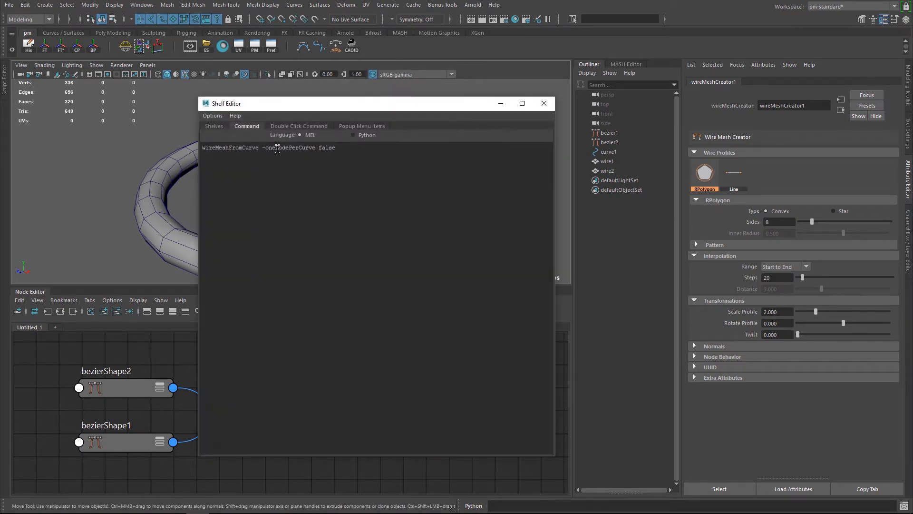
double_click(327, 147)
type("tru")
left_click(544, 104)
Undo the profile scaling and wire meshes, and recreate the meshes on both bezier curves with the edited shelf command.
key("ctrl+z")
key("ctrl+z")
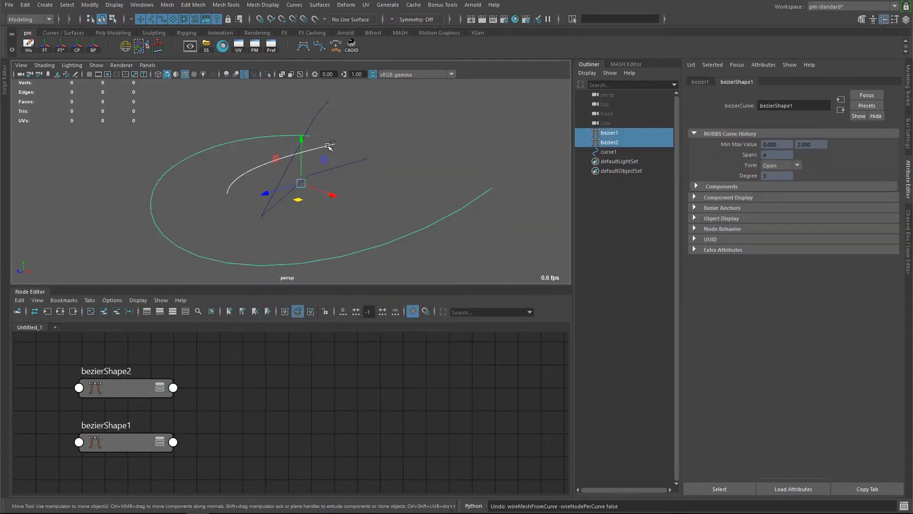
left_click(338, 47)
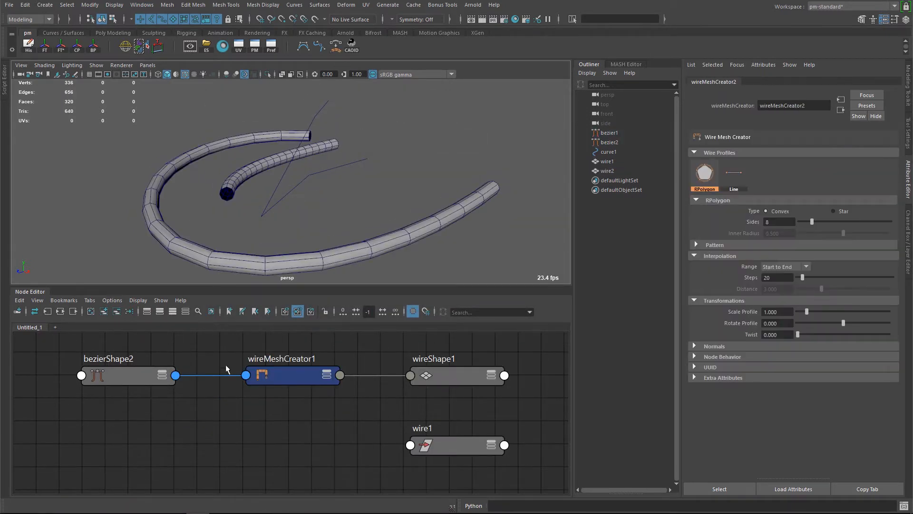
Review the separate creator nodes in the Node Editor and set wireMeshCreator2's Scale Profile to 3.
middle_click_drag(218, 370, 224, 432)
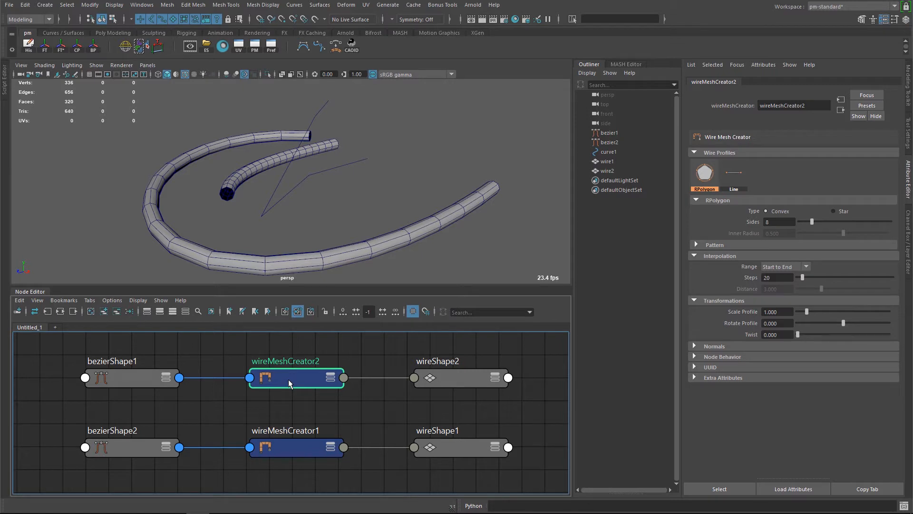
left_click_drag(333, 245, 339, 217, "alt")
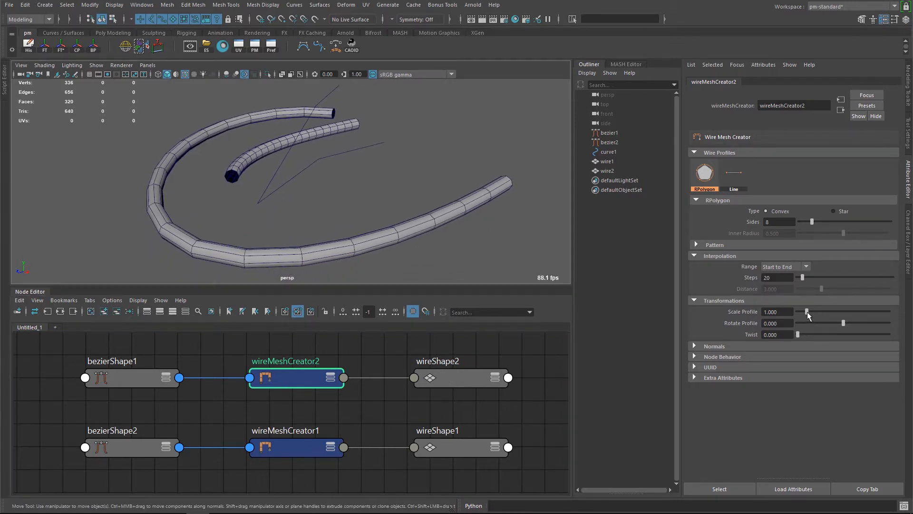
left_click_drag(807, 312, 824, 302)
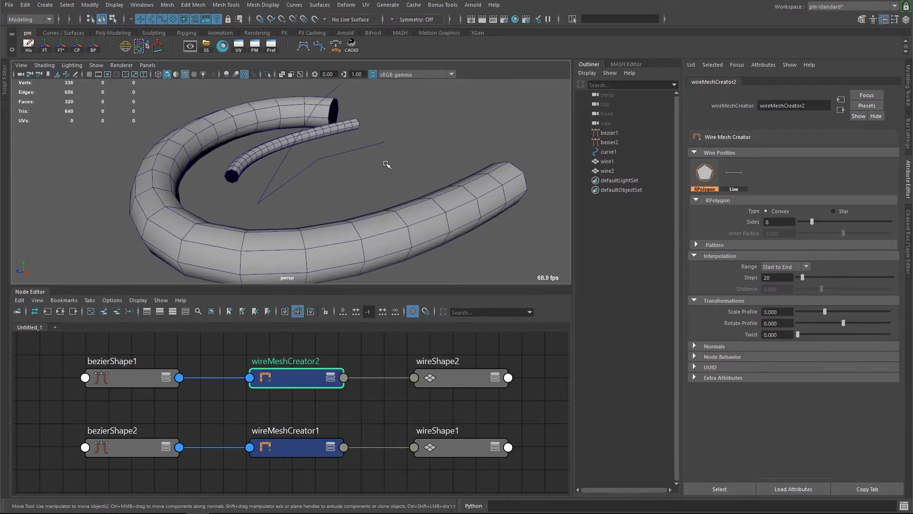
Set the oneNodePerCurve flag in the Wire Mesh shelf button's command back to false.
right_click(340, 51)
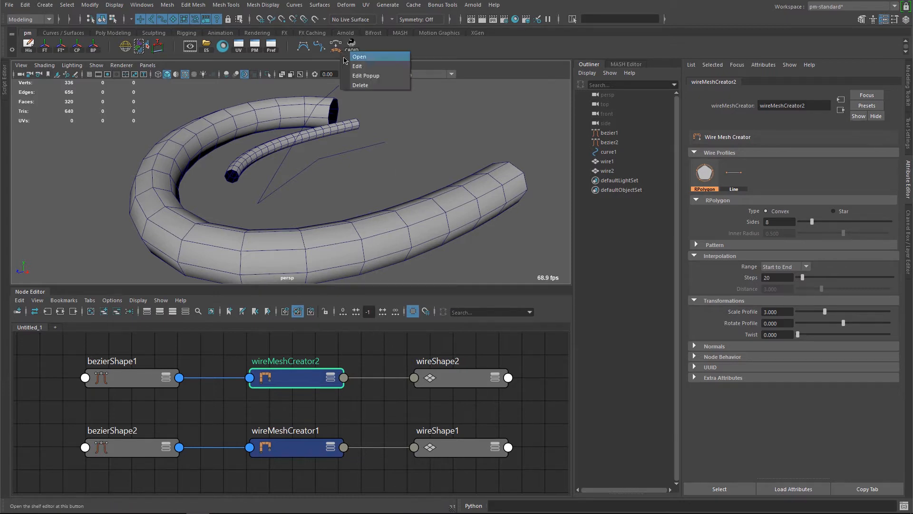
left_click(352, 67)
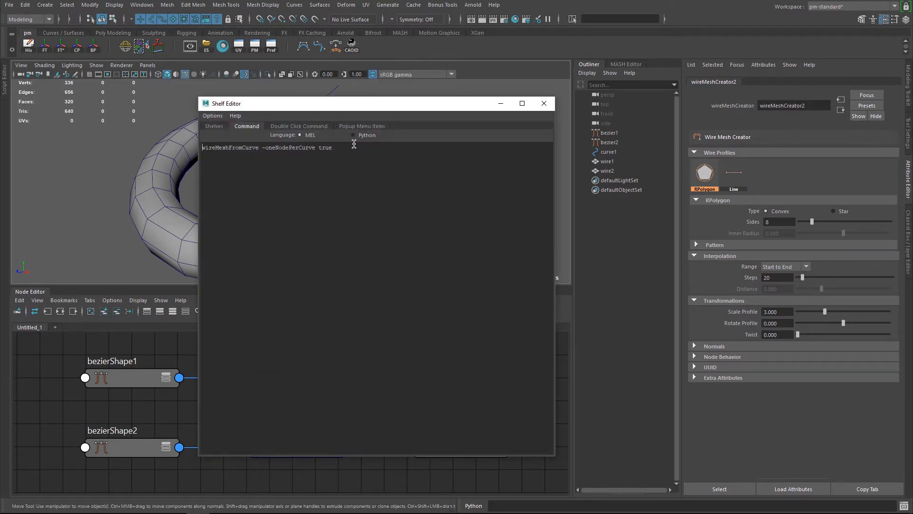
double_click(325, 148)
type("false")
left_click(545, 103)
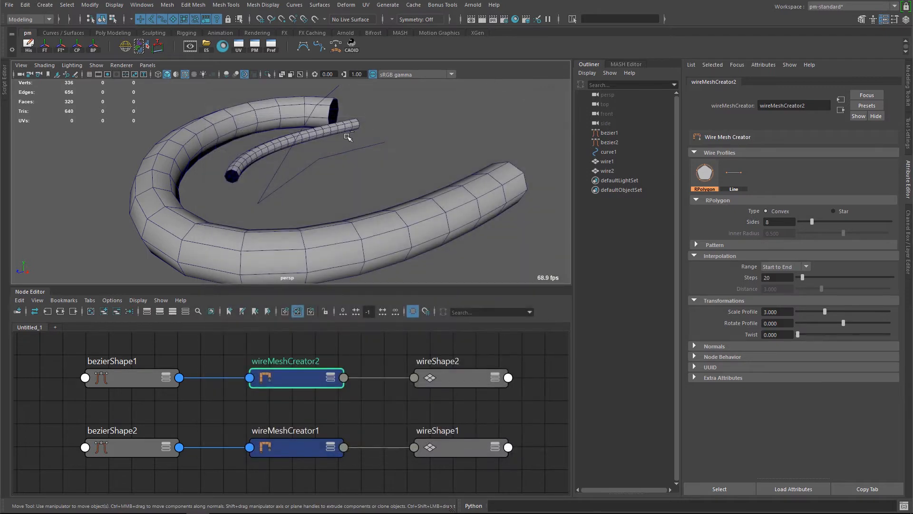
Undo the profile scaling and both wire meshes, and collapse the Node Editor.
key("ctrl+z")
key("ctrl+z")
left_click(43, 292)
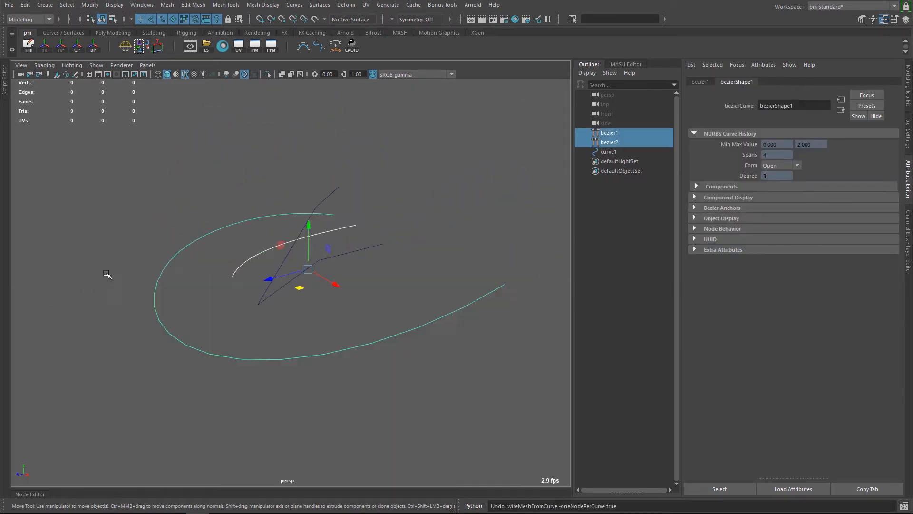
Create a wire mesh from the large outer curve bezier1 only, using the shelf command.
left_click_drag(108, 271, 286, 261, "alt")
left_click(357, 255)
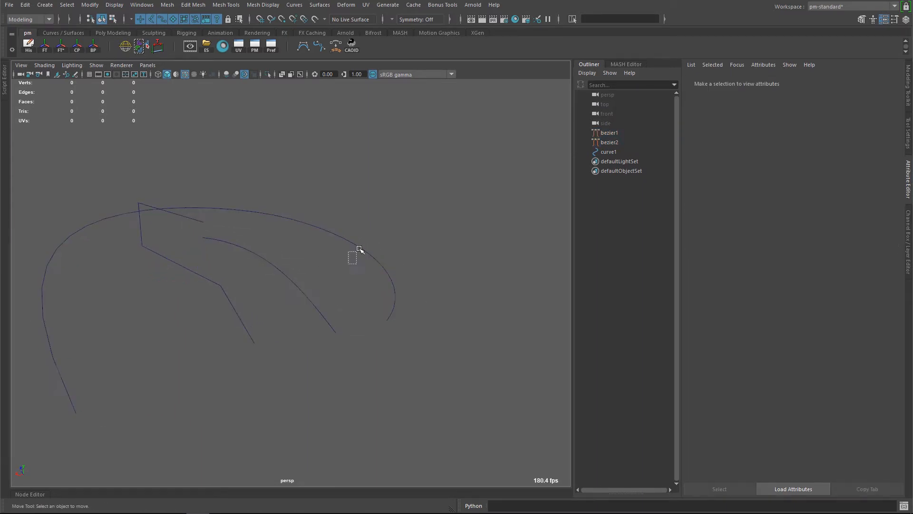
left_click(359, 251)
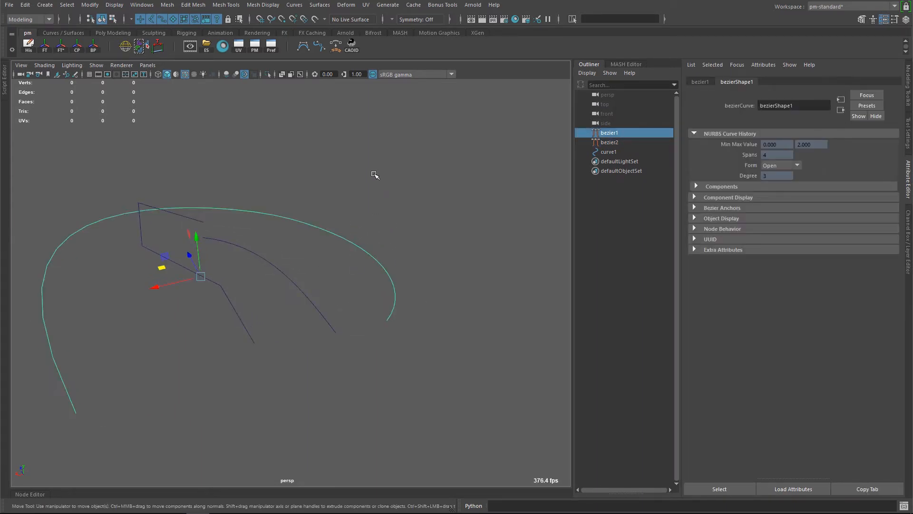
left_click(334, 47)
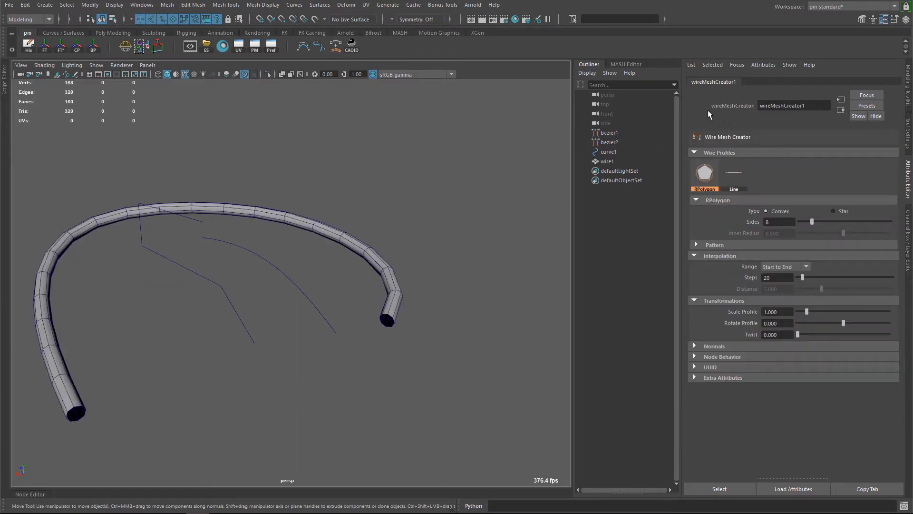
Compare the Line and RPolygon wire profiles on the mesh by switching between them, ending on RPolygon.
middle_click_drag(355, 256, 339, 242, "alt")
right_click_drag(339, 243, 395, 251, "alt")
middle_click_drag(395, 250, 337, 254, "alt")
right_click_drag(337, 255, 381, 257, "alt")
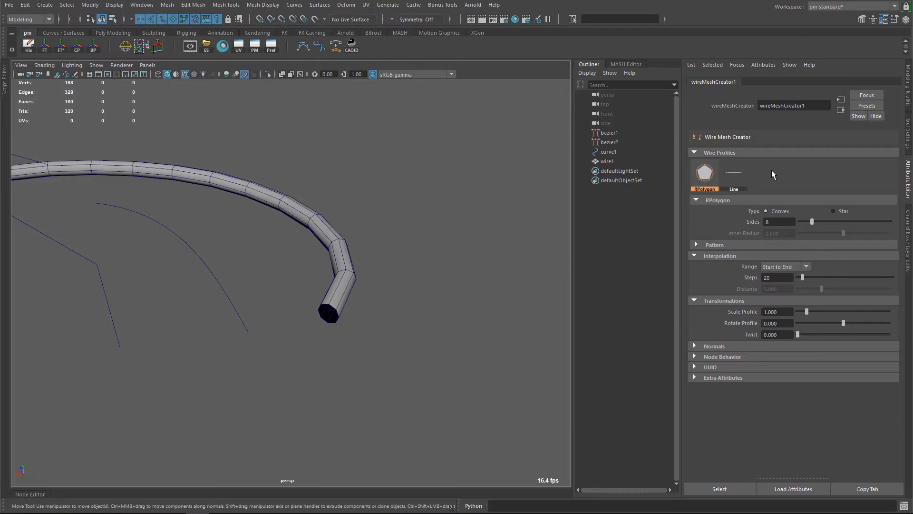
left_click(734, 175)
left_click(707, 176)
left_click(734, 173)
left_click(707, 177)
left_click(737, 176)
left_click(711, 176)
left_click(732, 175)
left_click(699, 176)
Try the convex RPolygon profile with 3 and 40 sides, and return it to 8 sides.
left_click_drag(332, 307, 385, 307, "alt")
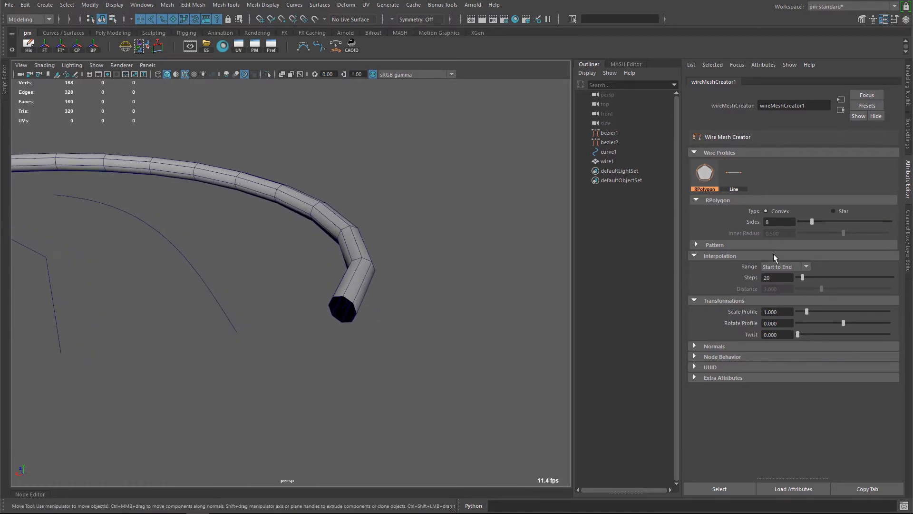
left_click_drag(811, 219, 800, 221)
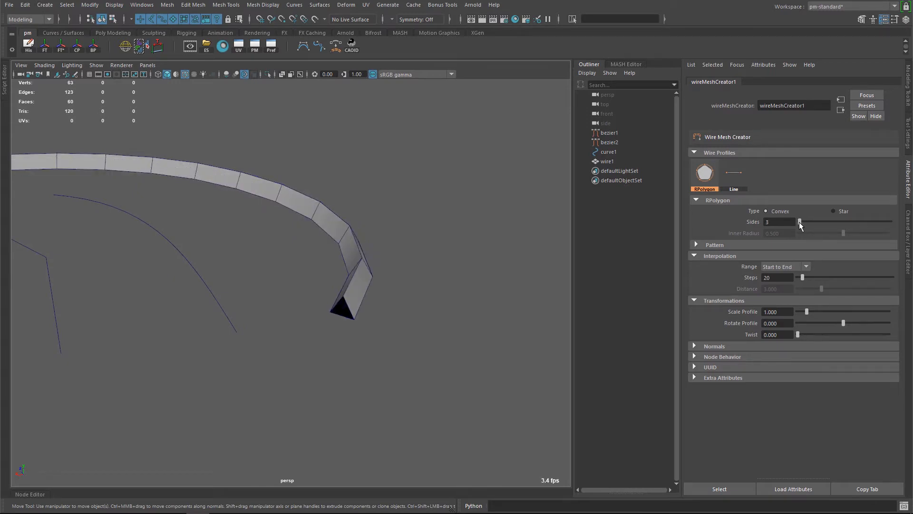
left_click_drag(800, 222, 903, 224)
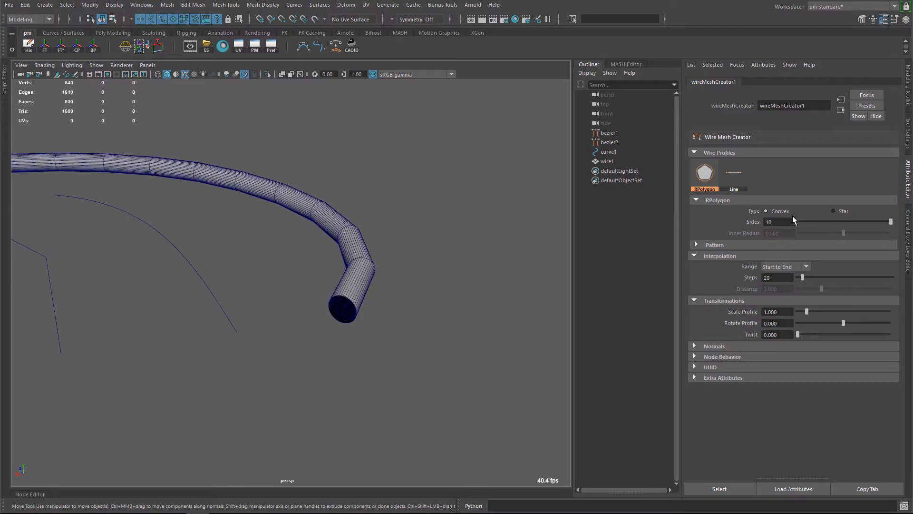
left_click_drag(824, 222, 812, 224)
Try the Star profile type with an Inner Radius of 0.368 and 13 sides.
mouse_move(300, 275)
left_mouse_down("alt")
mouse_move(330, 281)
mouse_move(310, 277)
left_mouse_up("alt")
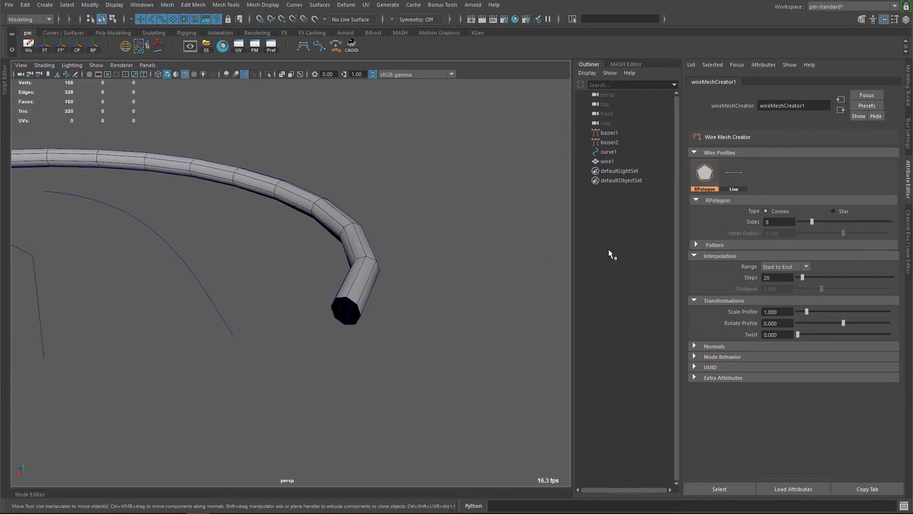
right_click_drag(359, 260, 377, 265, "alt")
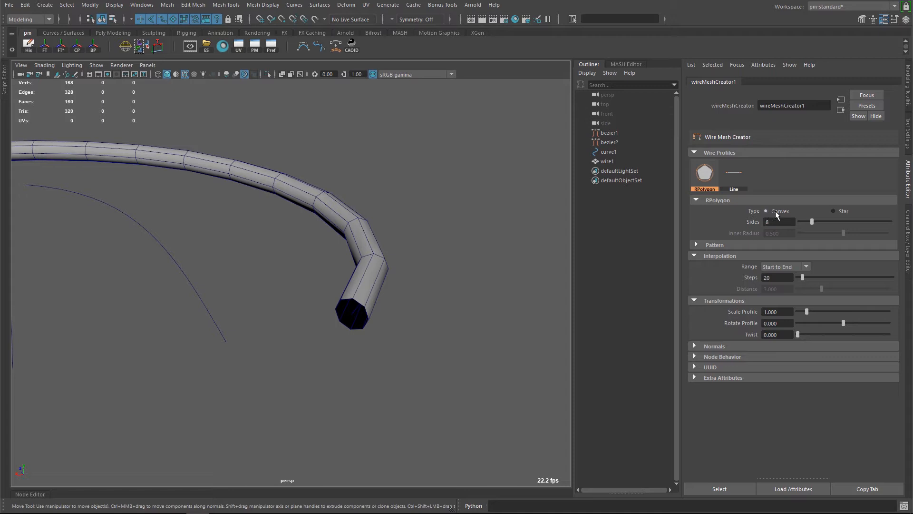
left_click(833, 212)
left_click_drag(357, 259, 351, 249, "alt")
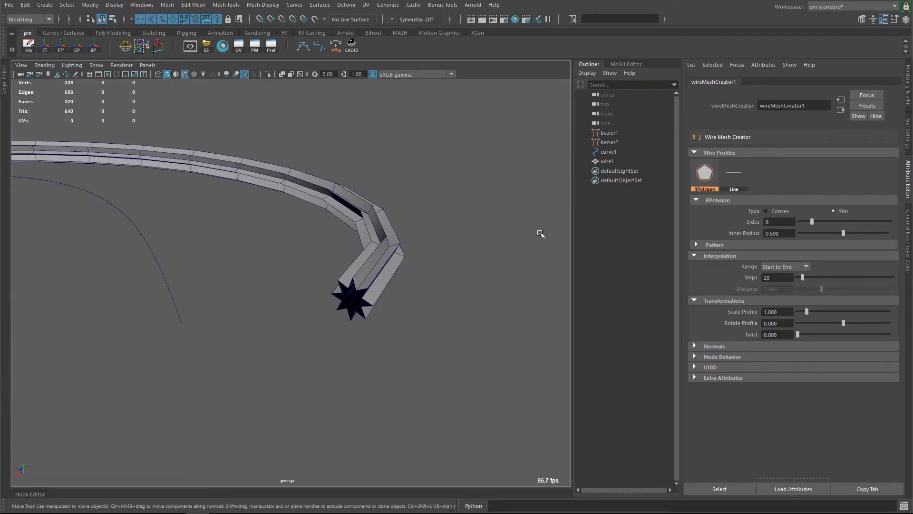
left_click_drag(844, 235, 826, 230)
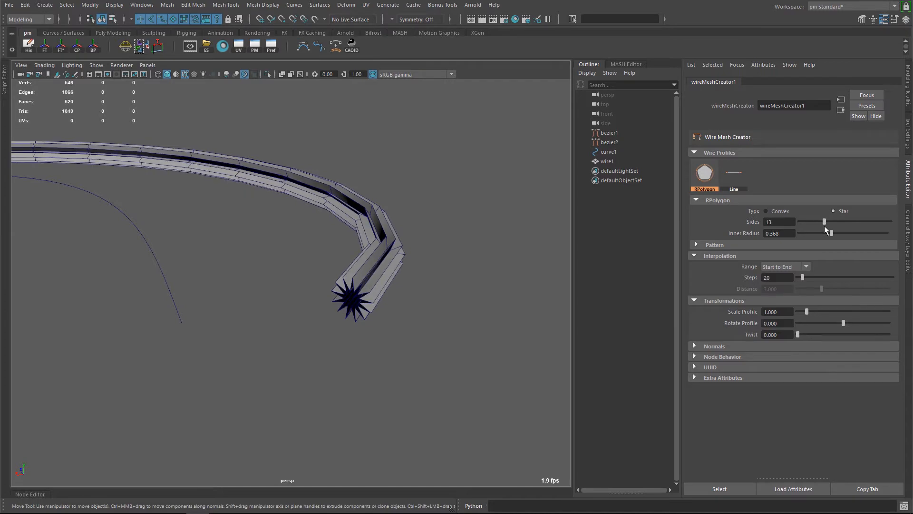
Set the RPolygon profile type back to Convex with 8 sides.
left_click(784, 212)
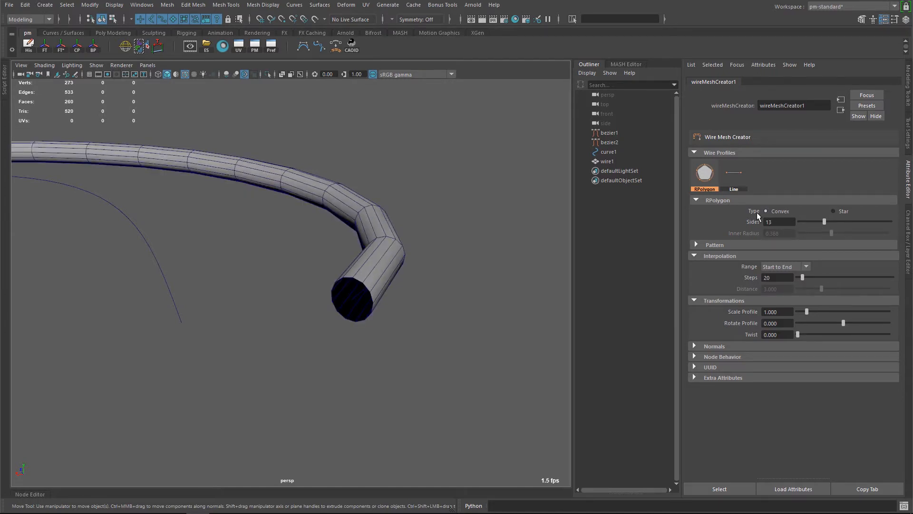
left_click_drag(781, 223, 725, 222)
type("8")
key("Return")
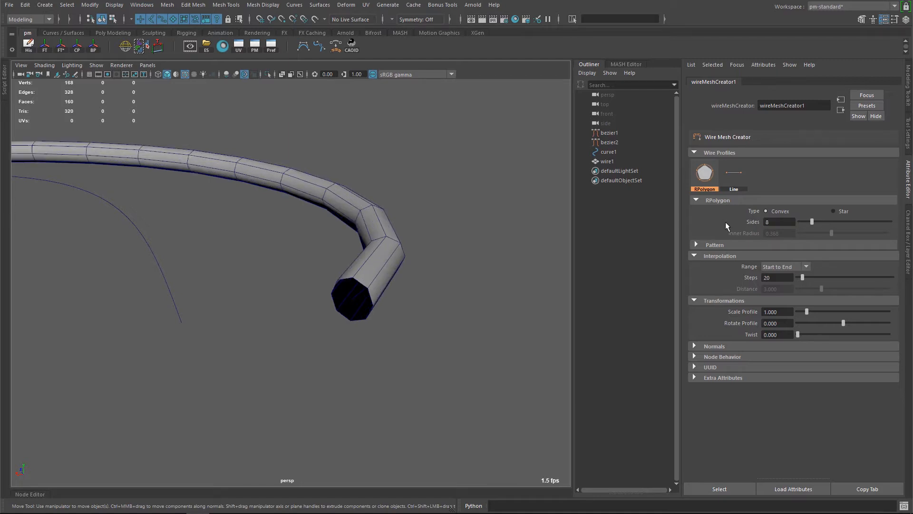
Enable the profile Pattern on the wire mesh and set its layout to Line.
left_click(715, 245)
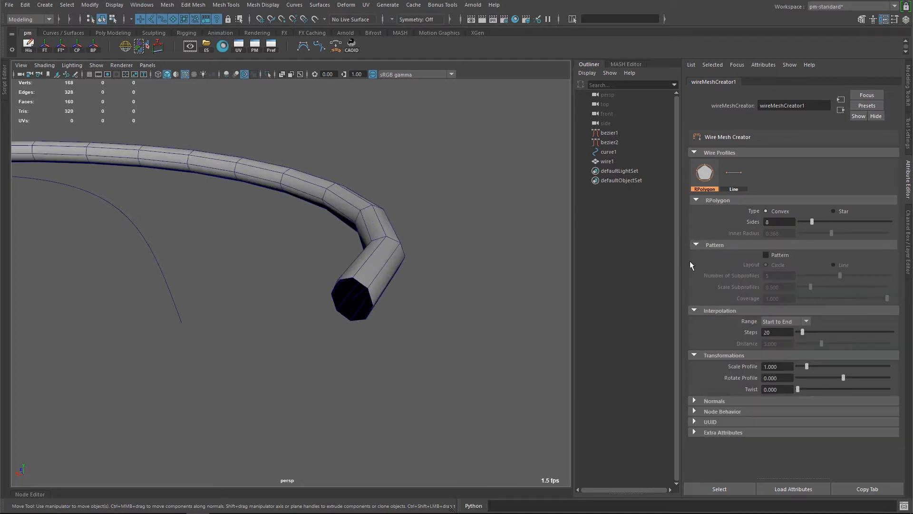
left_click(766, 255)
mouse_move(444, 266)
left_mouse_down("alt")
mouse_move(465, 267)
mouse_move(452, 265)
left_mouse_up("alt")
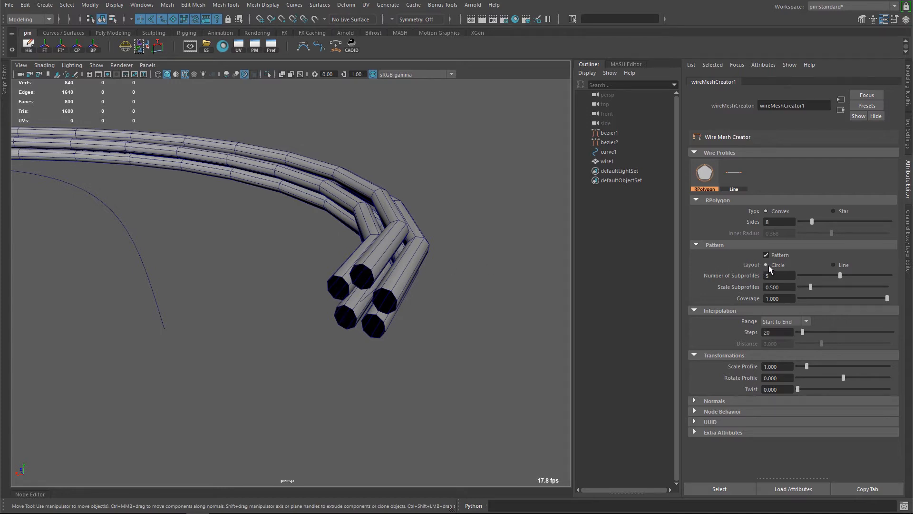
left_click(834, 265)
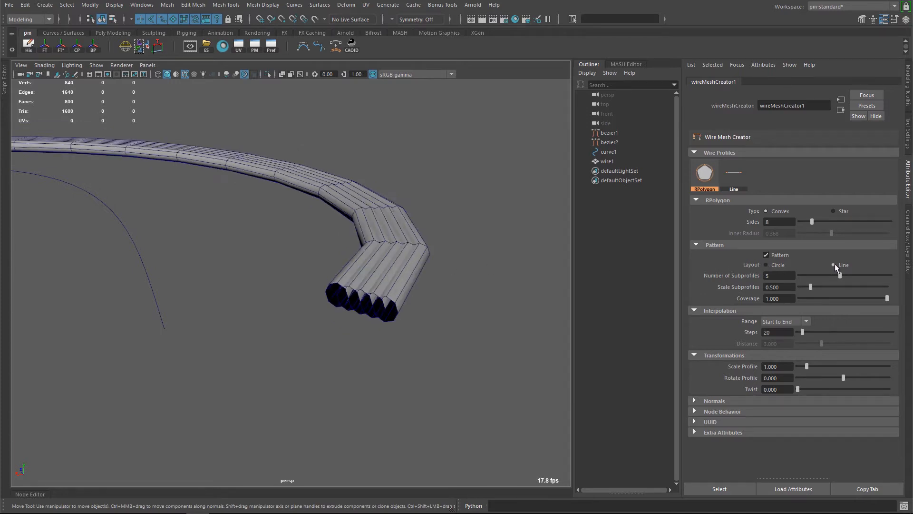
Set the line pattern to 6 subprofiles with a subprofile scale of 0.176 and a coverage of 0.467.
left_click_drag(422, 281, 386, 296, "alt")
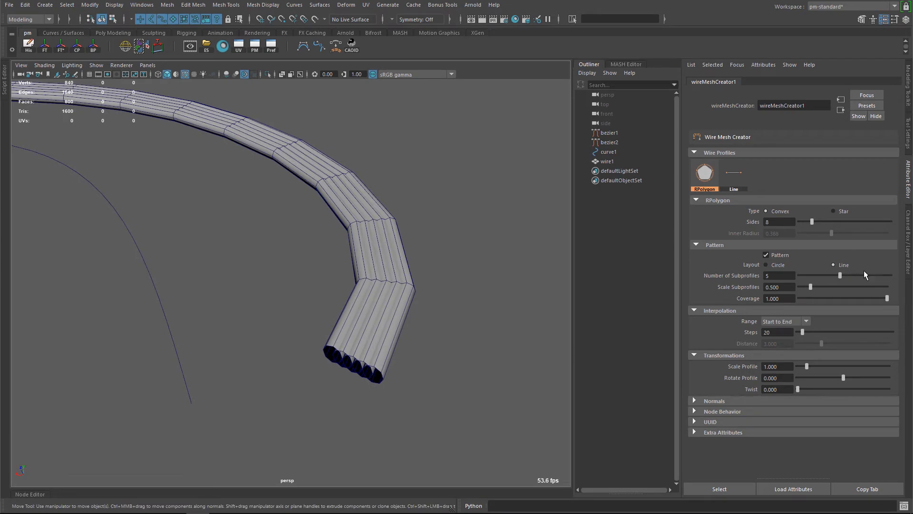
left_click_drag(837, 275, 803, 286)
left_click_drag(888, 299, 840, 298)
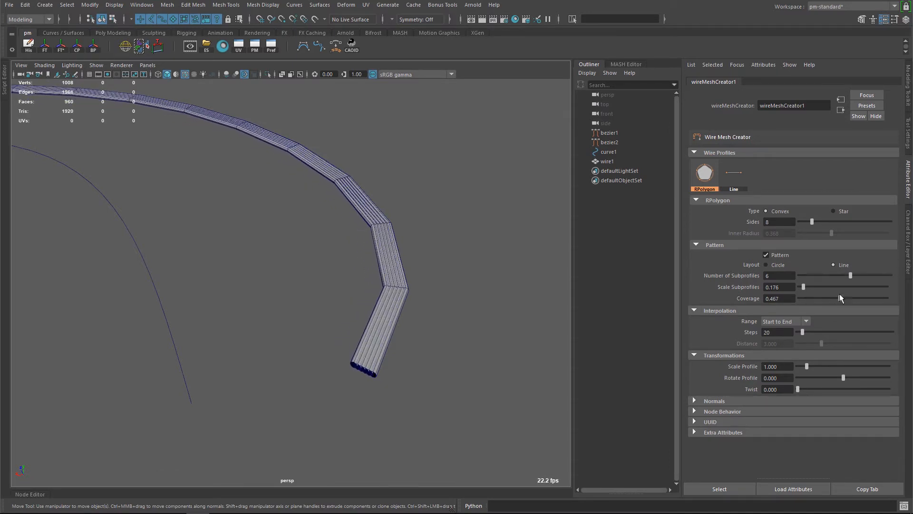
Switch the pattern layout to Circle with a coverage of 0.401, and disable the wire mesh's Pattern.
left_click(766, 265)
left_click_drag(391, 335, 384, 303, "alt")
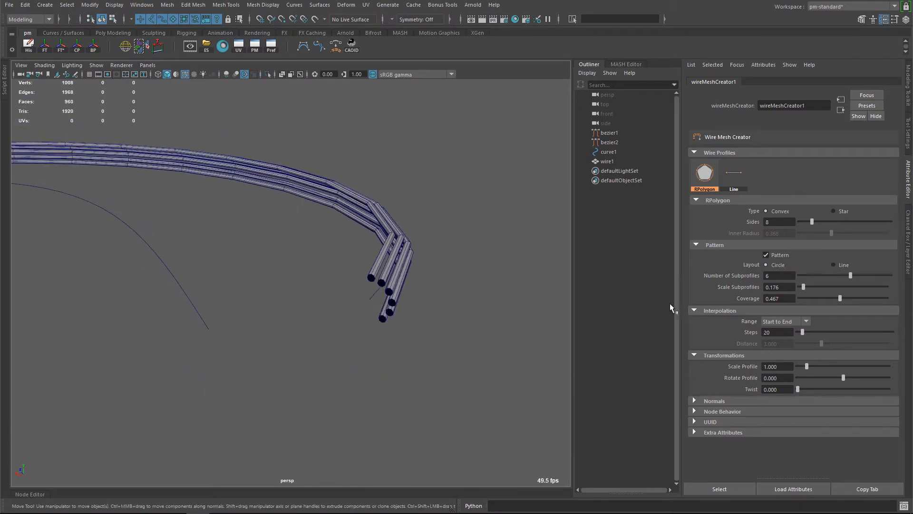
left_click_drag(840, 299, 834, 298)
left_click_drag(388, 261, 370, 261, "alt")
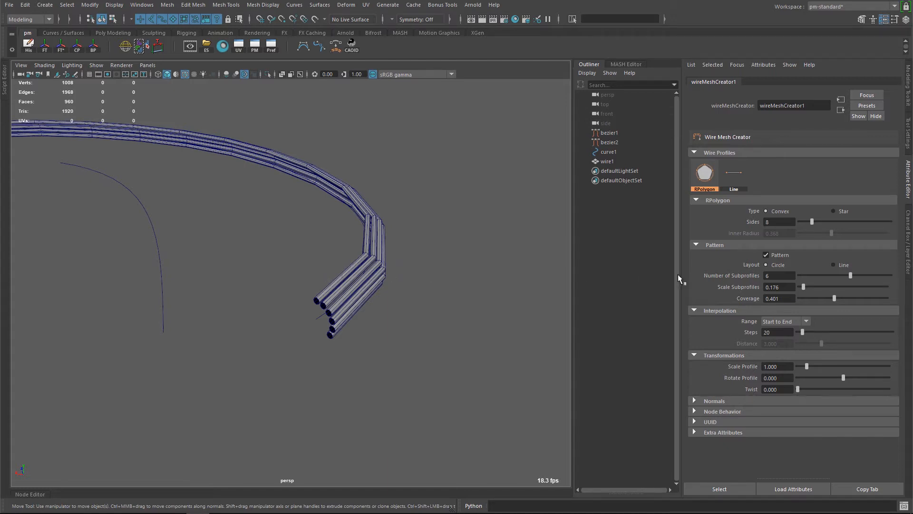
left_click(766, 255)
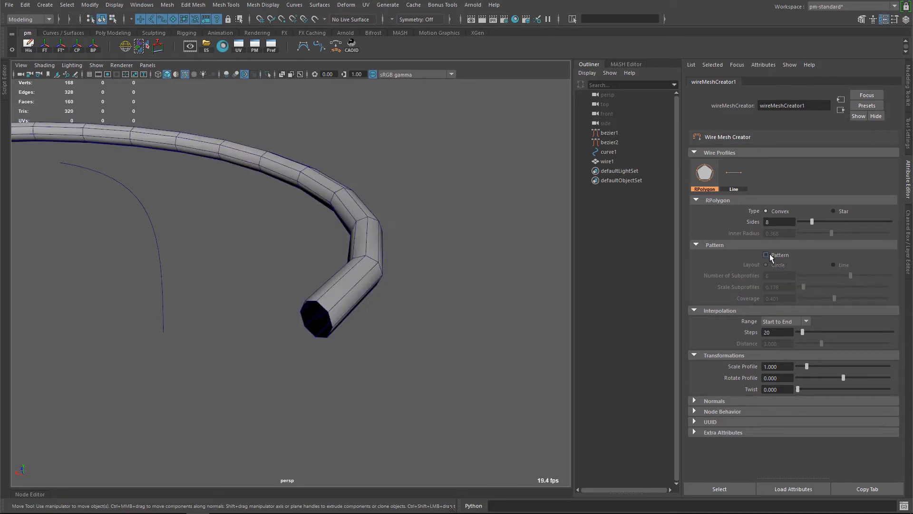
left_click(745, 246)
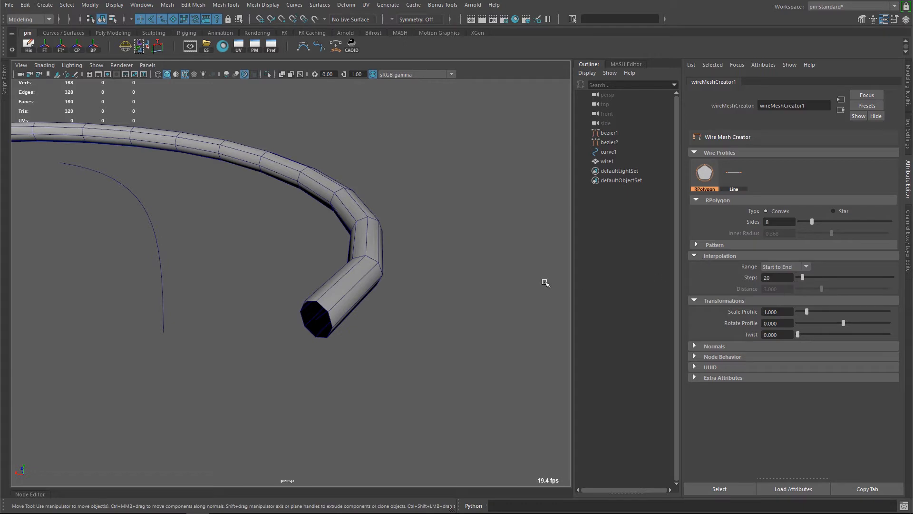
Try the Start to End interpolation with 1 and 31 steps, and raise it to 59 steps.
left_click_drag(421, 287, 330, 284, "alt")
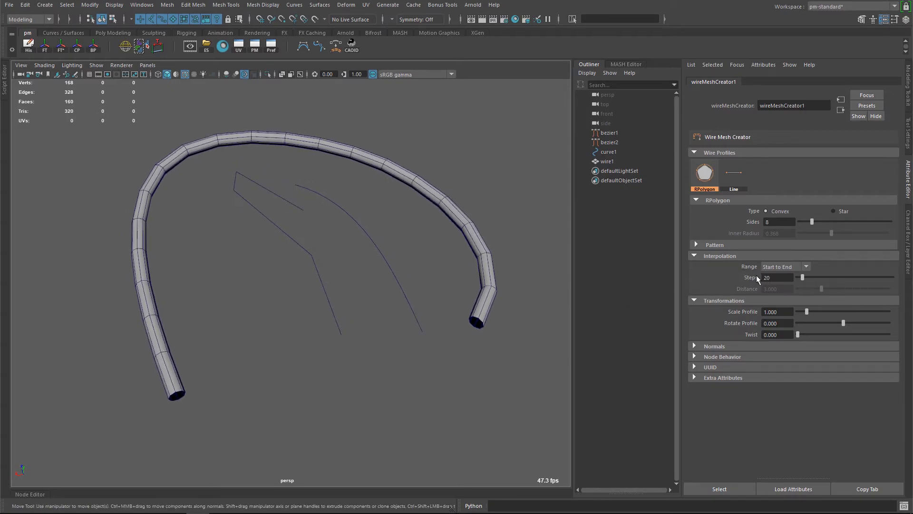
left_click_drag(801, 276, 797, 277)
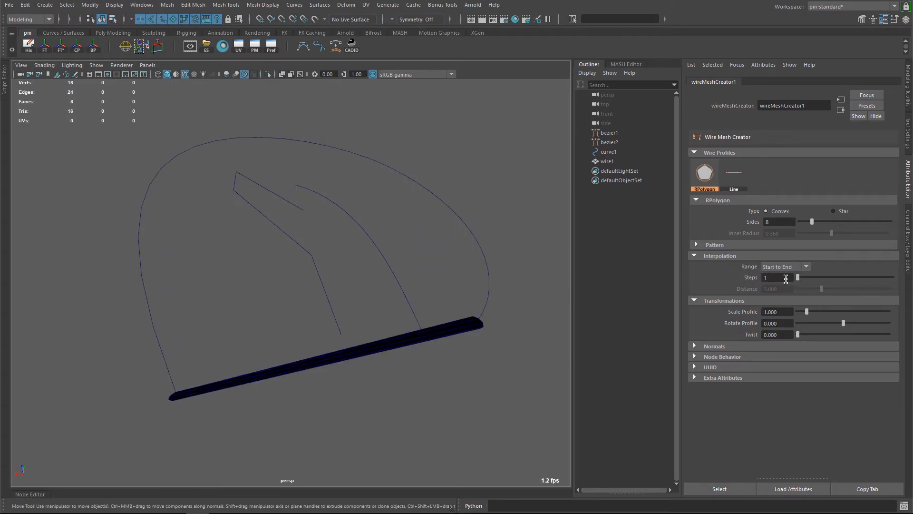
left_click_drag(362, 303, 271, 305, "alt")
middle_click_drag(272, 303, 260, 316, "alt")
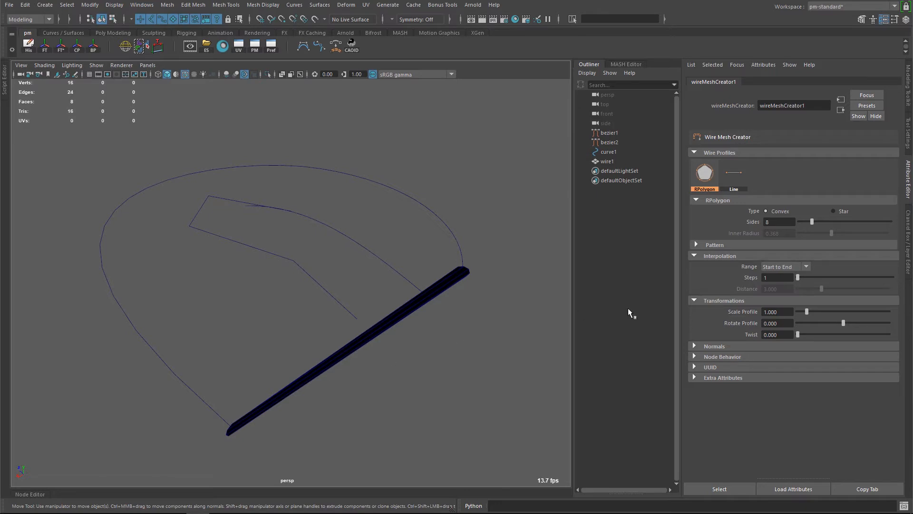
left_click_drag(771, 279, 911, 269, "ctrl")
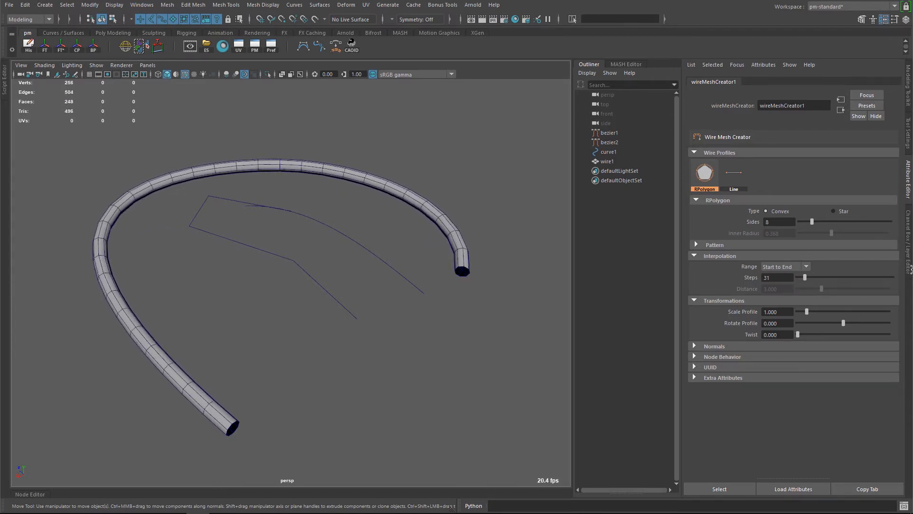
left_click_drag(387, 265, 355, 277, "alt")
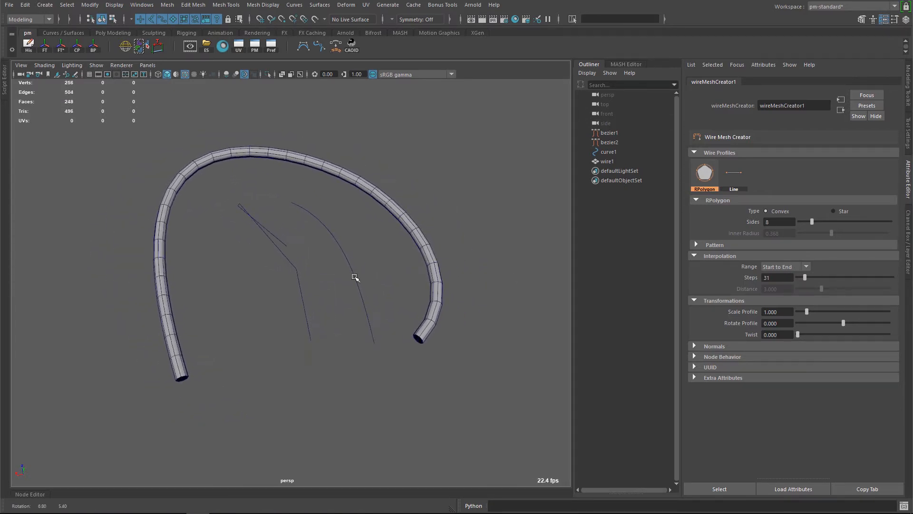
right_click_drag(271, 278, 343, 289, "alt")
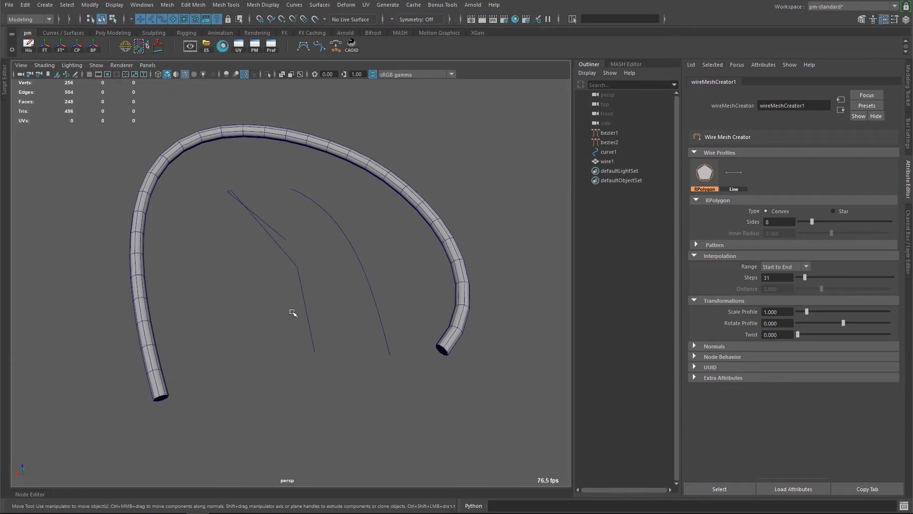
left_click_drag(805, 277, 812, 278)
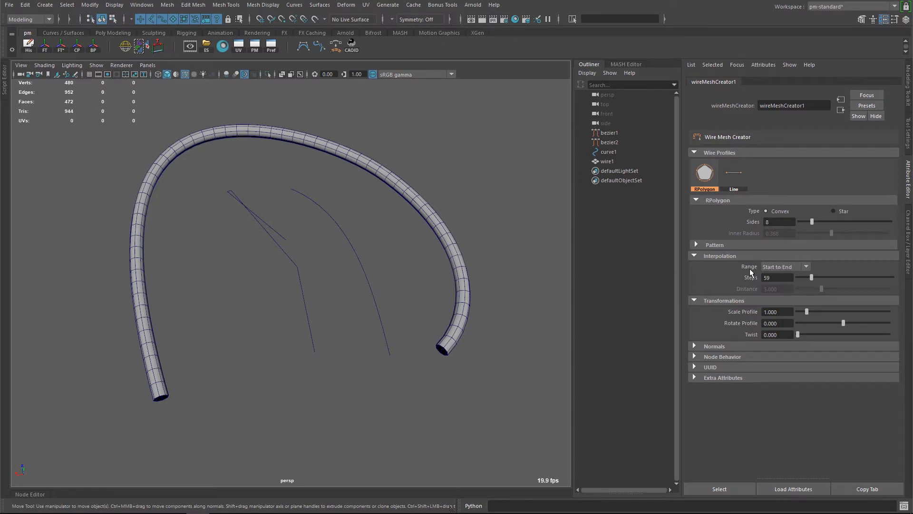
Set the wire mesh's interpolation range to EP to EP and check the edge spacing along the tube.
left_click(772, 267)
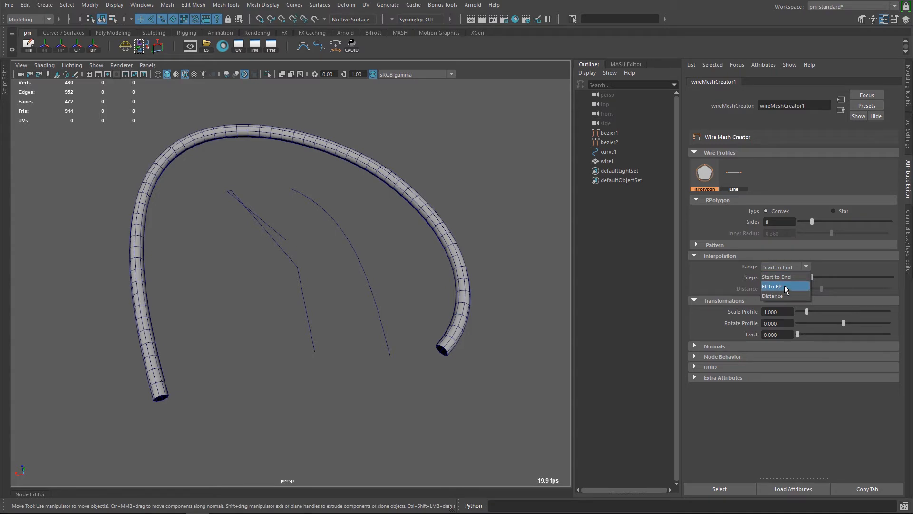
left_click(772, 286)
left_click_drag(322, 257, 233, 244, "alt")
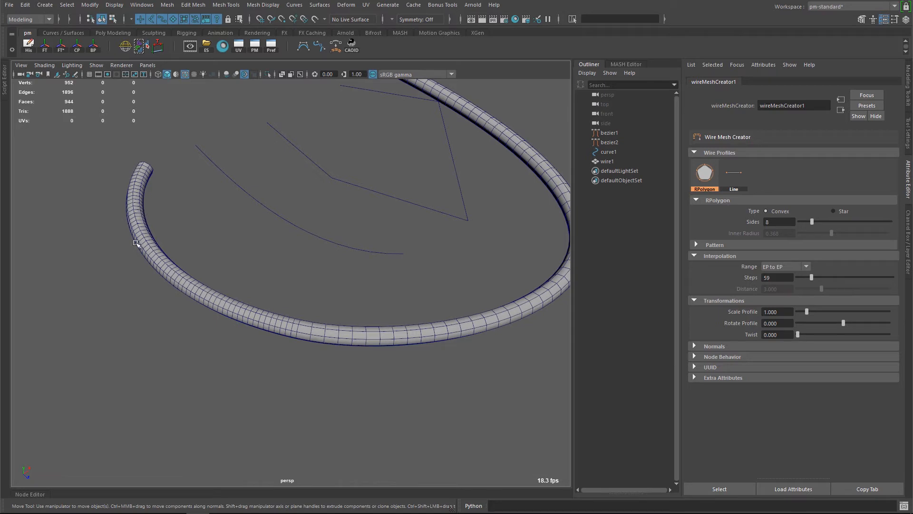
left_click_drag(352, 329, 336, 274, "alt")
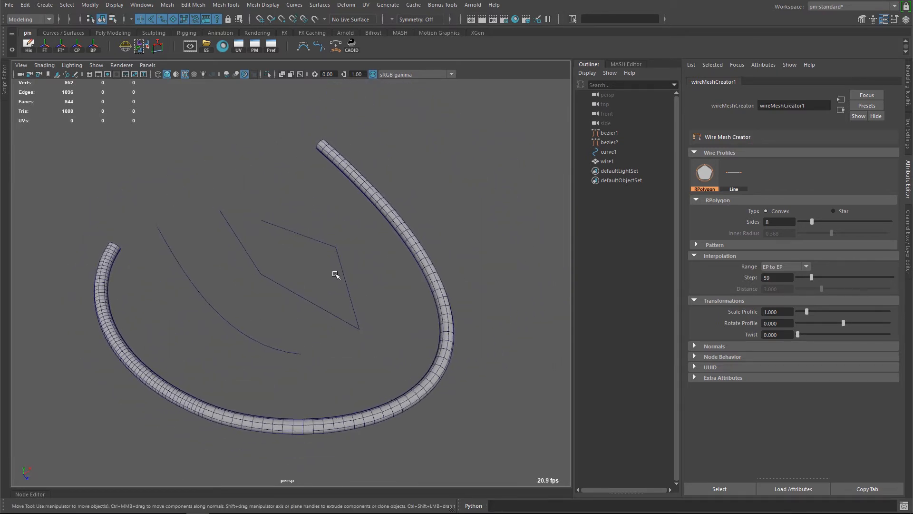
left_click_drag(225, 334, 310, 345, "alt")
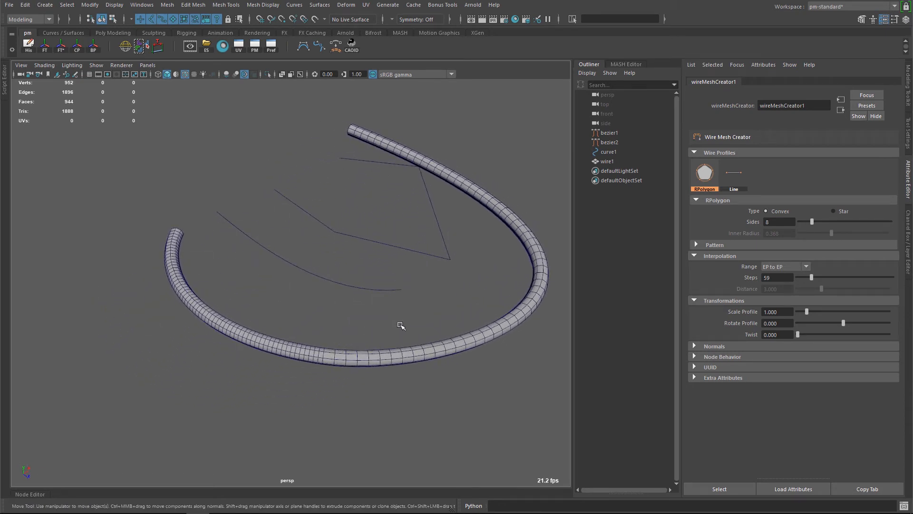
scroll(279, 305, "up", 3)
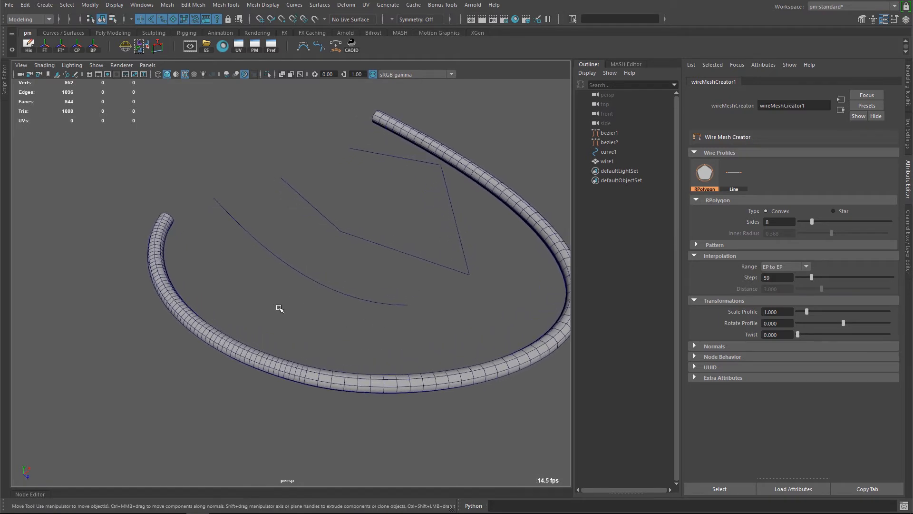
Inspect the edit points of the outer Bezier curve in component mode and wireframe display, and return to shaded display.
left_click(610, 134)
key("F8")
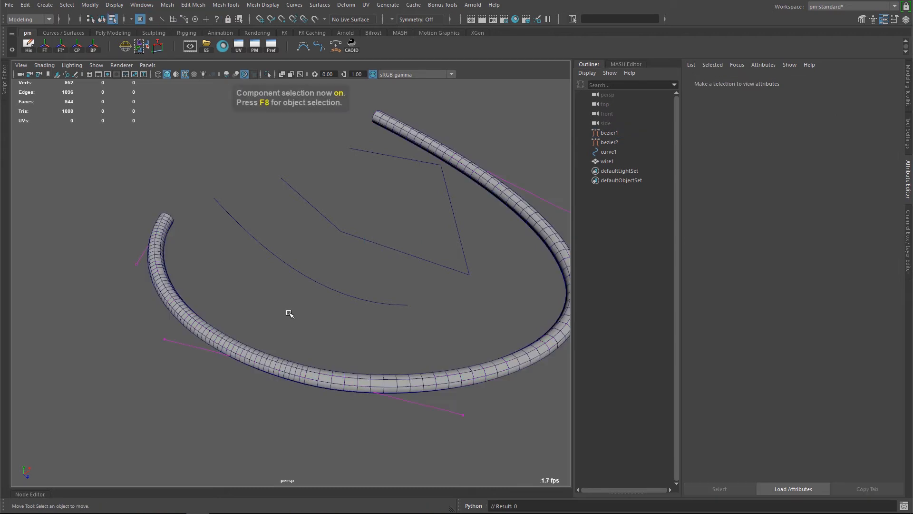
key("4")
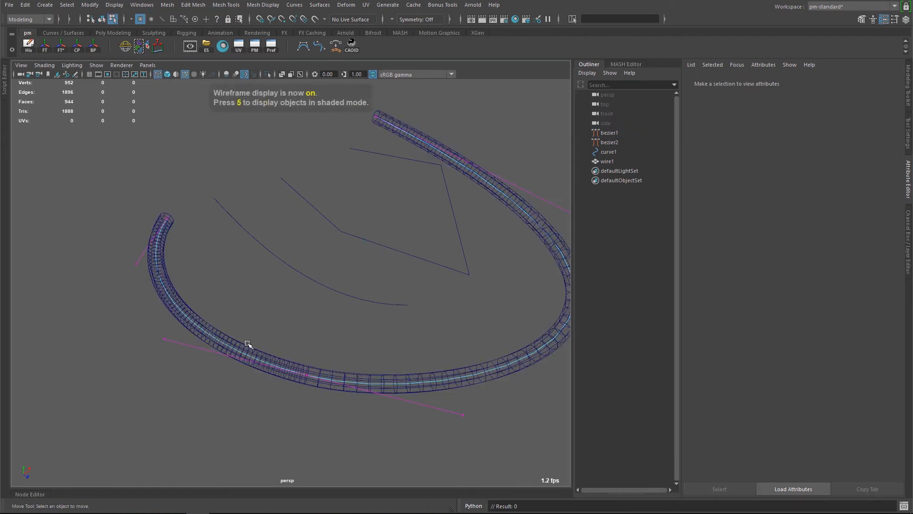
left_click_drag(247, 342, 232, 343, "alt")
mouse_move(283, 306)
left_mouse_down("alt")
mouse_move(249, 314)
mouse_move(310, 300)
mouse_move(300, 297)
left_mouse_up("alt")
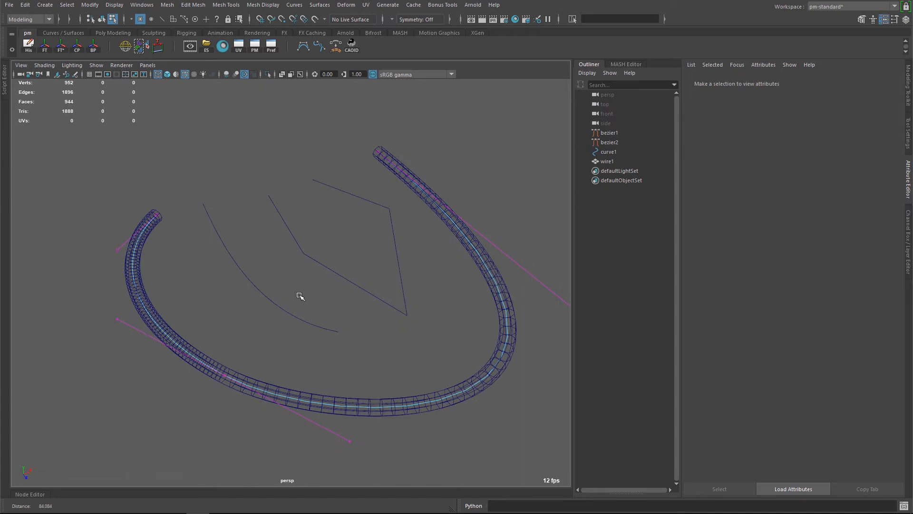
left_click(153, 217)
left_click_drag(228, 324, 209, 398)
left_click_drag(341, 136, 409, 168)
left_click_drag(230, 236, 248, 233, "alt")
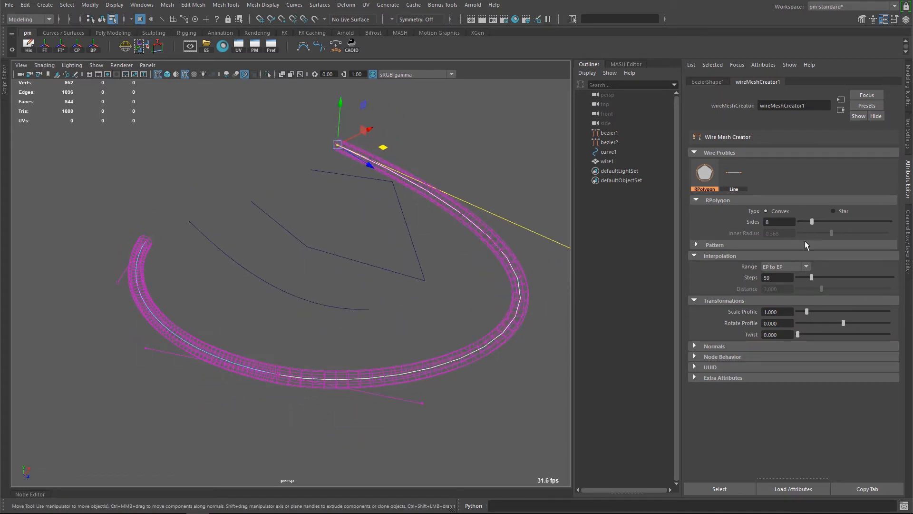
middle_click_drag(331, 272, 360, 250, "alt")
key("5")
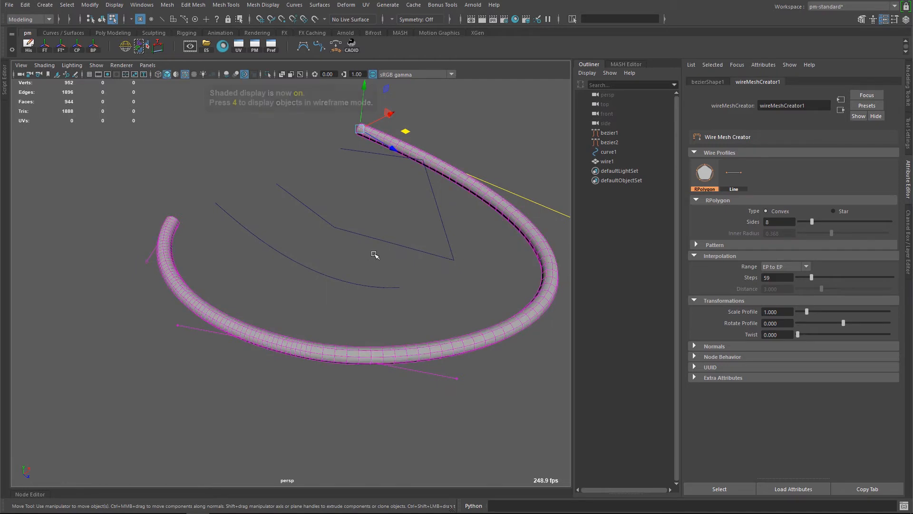
Try the EP to EP interpolation with 1 step, and set it to 19 steps.
scroll(329, 274, "up", 1)
left_click_drag(329, 274, 335, 283, "alt")
middle_click_drag(335, 282, 305, 271, "alt")
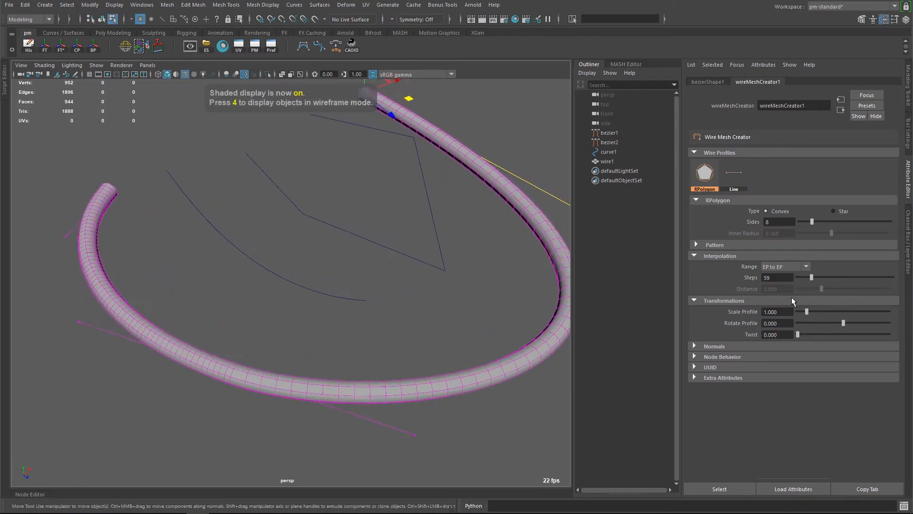
left_click_drag(810, 281, 795, 280)
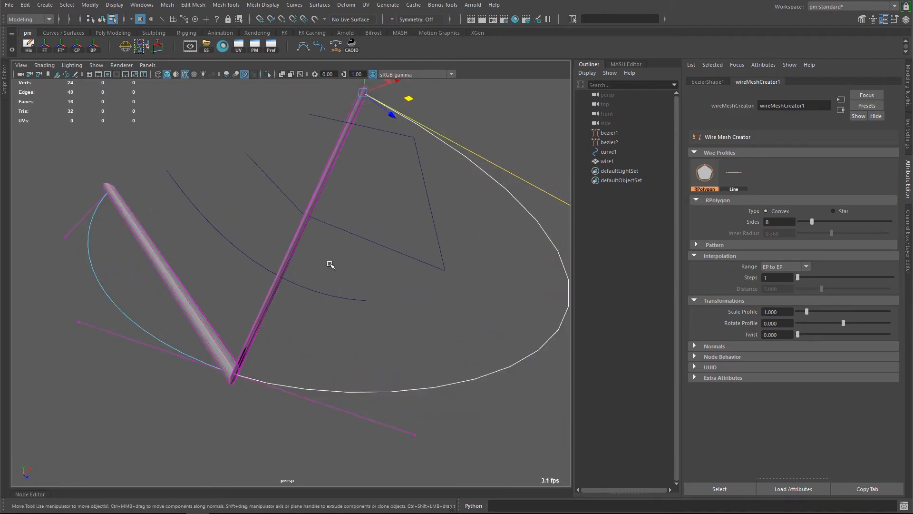
left_click_drag(331, 265, 291, 277, "alt")
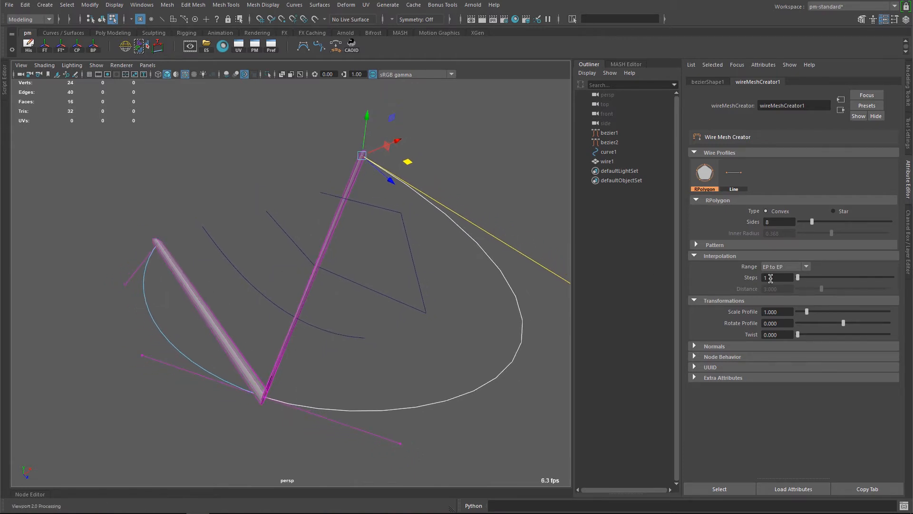
left_click_drag(774, 278, 859, 278, "ctrl")
right_click_drag(461, 282, 438, 281, "alt")
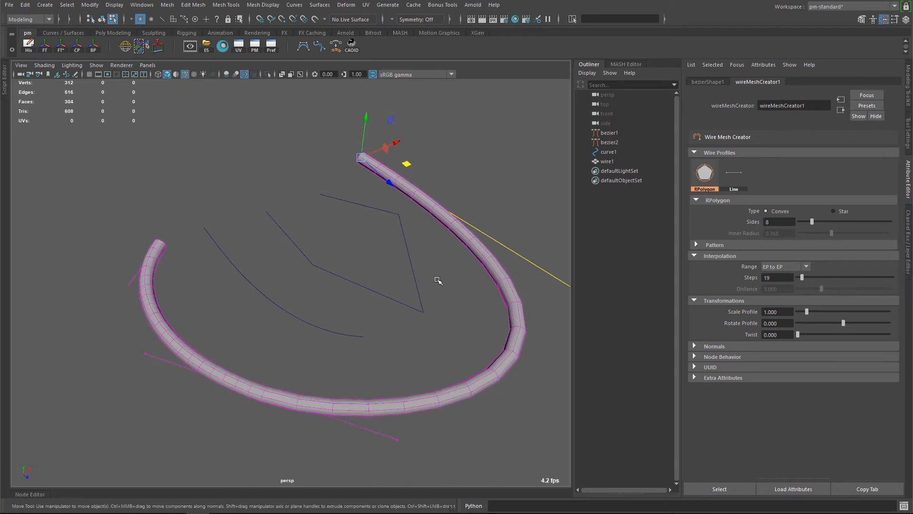
Return to object selection and generate a second wire mesh from the angular curve curve1.
left_click_drag(416, 281, 281, 269, "alt")
left_click_drag(237, 287, 272, 270, "alt")
key("F8")
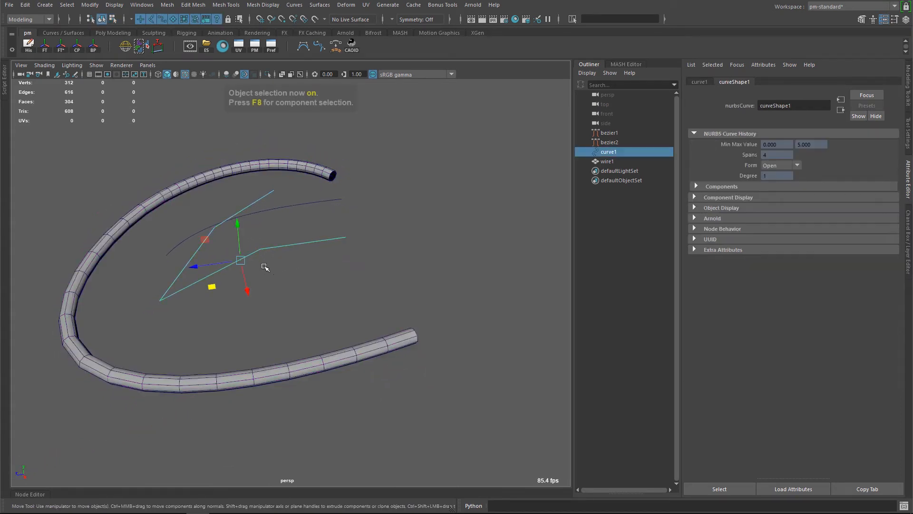
left_click_drag(255, 159, 228, 251, "alt")
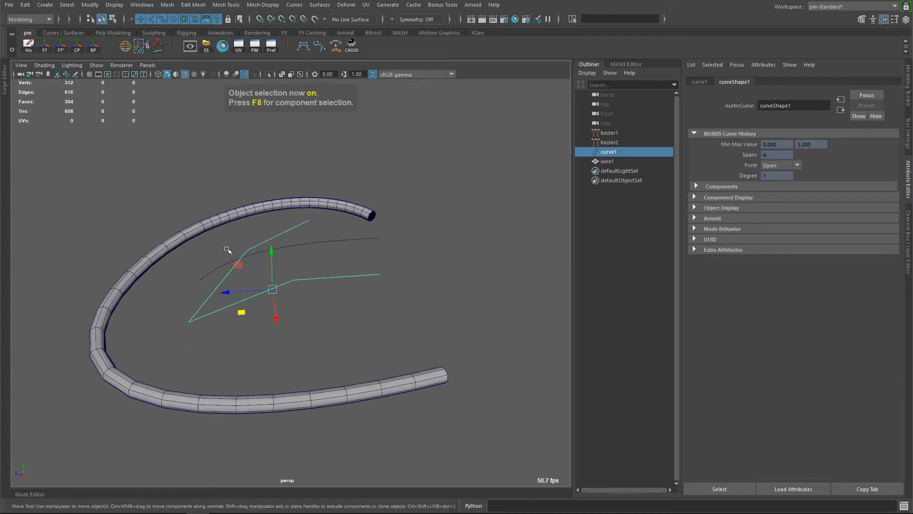
left_click(335, 48)
left_click_drag(231, 174, 409, 249, "alt")
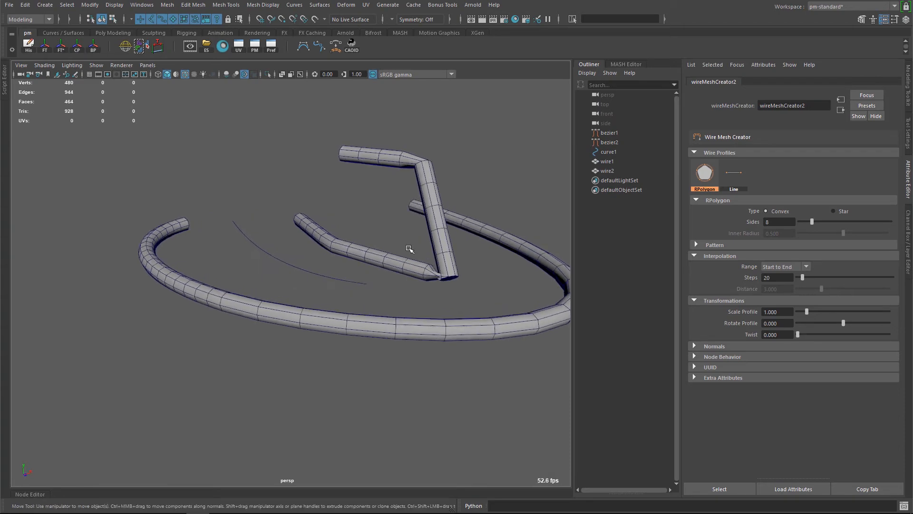
Set the second wire mesh's interpolation range to EP to EP with 2 steps.
left_click_drag(415, 163, 510, 259, "alt")
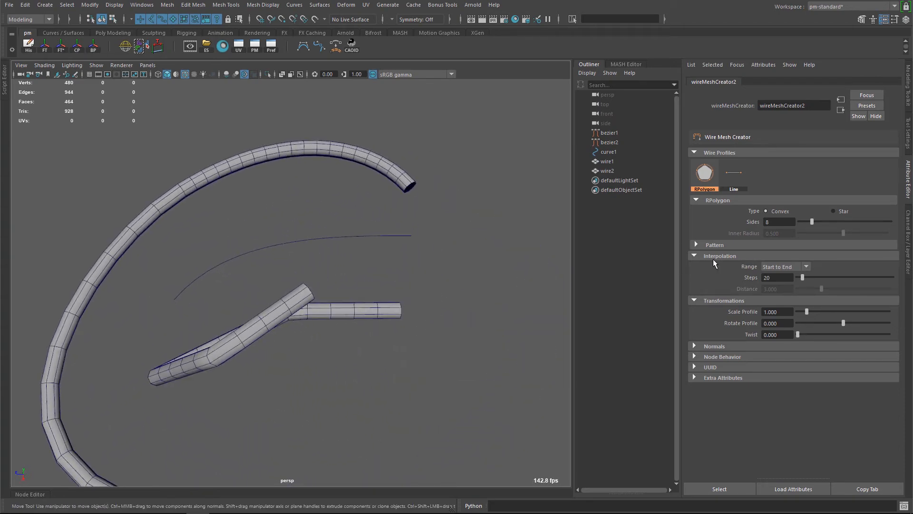
left_click(768, 267)
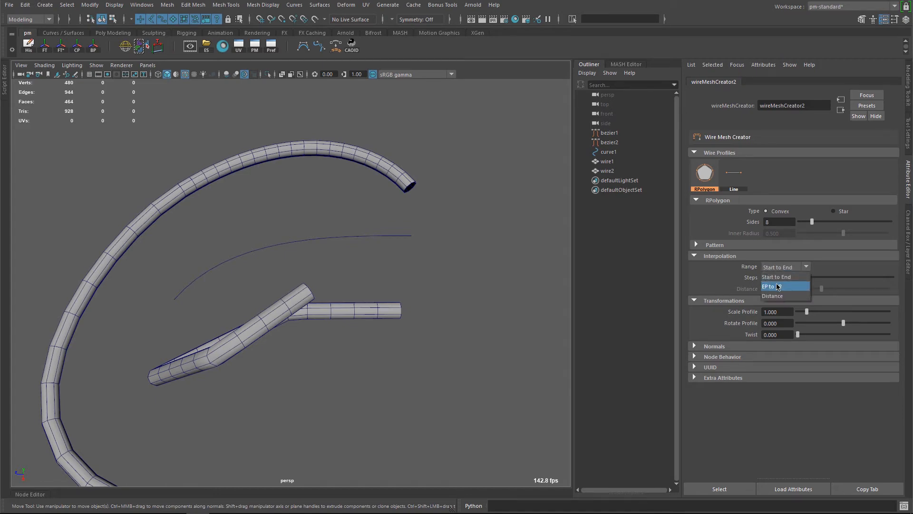
left_click(778, 287)
left_click_drag(398, 327, 244, 287, "alt")
scroll(244, 287, "up", 6)
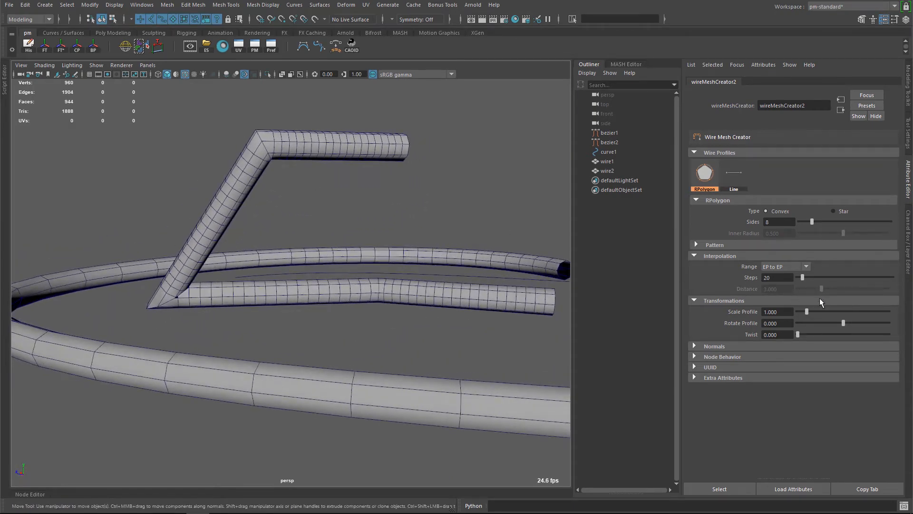
left_click_drag(779, 277, 695, 288, "ctrl")
Select the angular curve curve1 and inspect its end point in component mode.
mouse_move(281, 262)
left_mouse_down("alt")
mouse_move(257, 300)
mouse_move(265, 285)
mouse_move(288, 305)
mouse_move(241, 271)
mouse_move(248, 246)
mouse_move(293, 263)
left_mouse_up("alt")
left_click(282, 311)
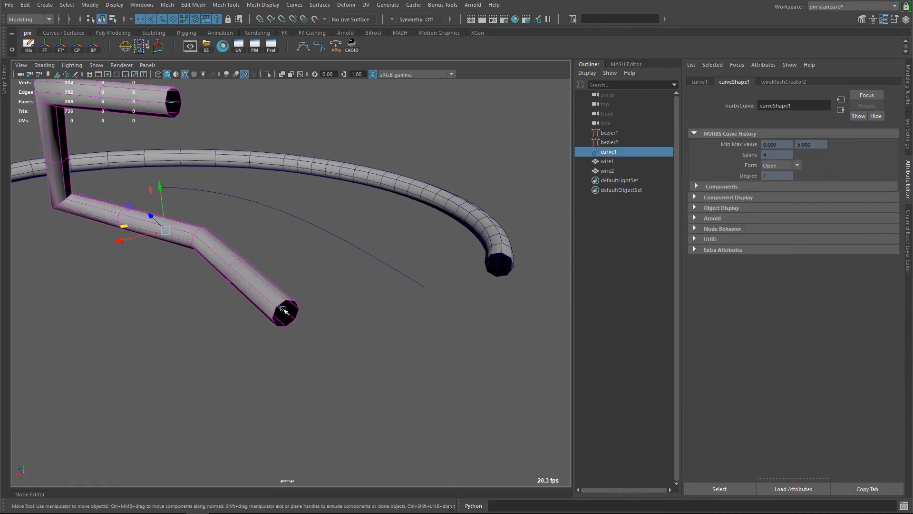
left_click(196, 332)
key("F8")
left_click(284, 310)
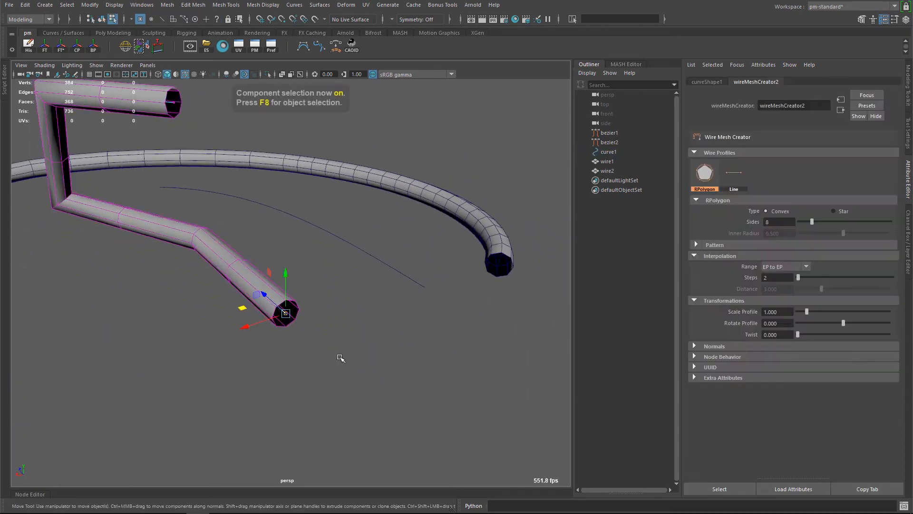
left_click_drag(285, 311, 260, 365, "alt")
middle_click_drag(260, 364, 138, 371)
left_click_drag(138, 371, 185, 330, "alt")
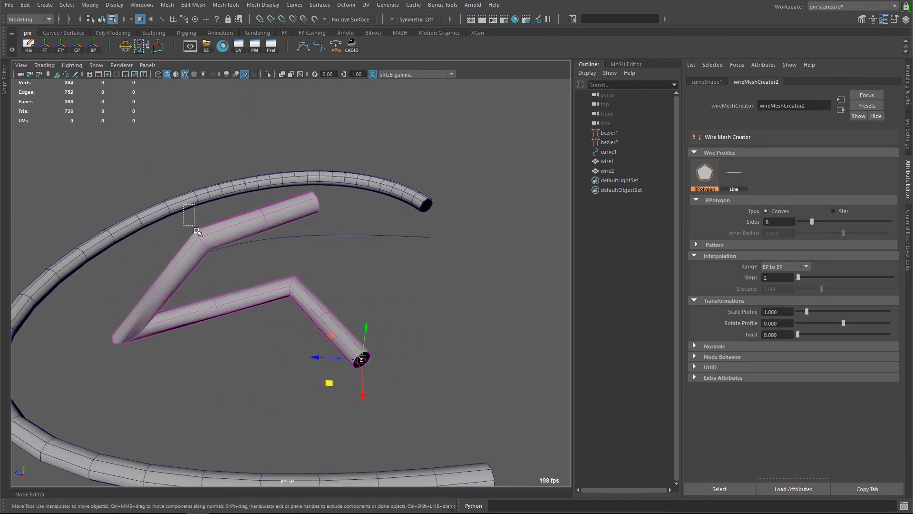
Examine curve1's individual corner and end points against the mesh segments from several viewing angles, and return to object selection.
left_click_drag(197, 231, 186, 409, "alt")
left_click_drag(188, 422, 249, 454)
left_click_drag(244, 393, 183, 369, "alt")
middle_click_drag(184, 369, 251, 349, "alt")
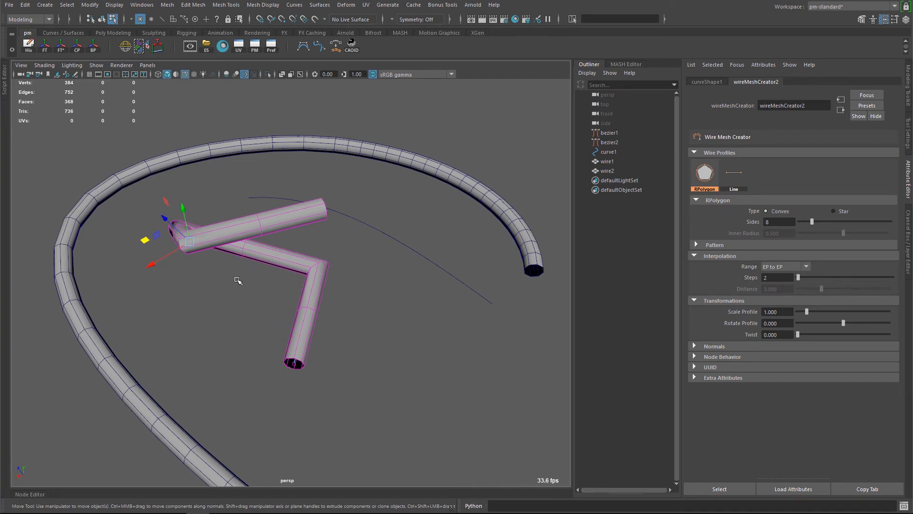
left_click_drag(238, 280, 321, 175, "alt")
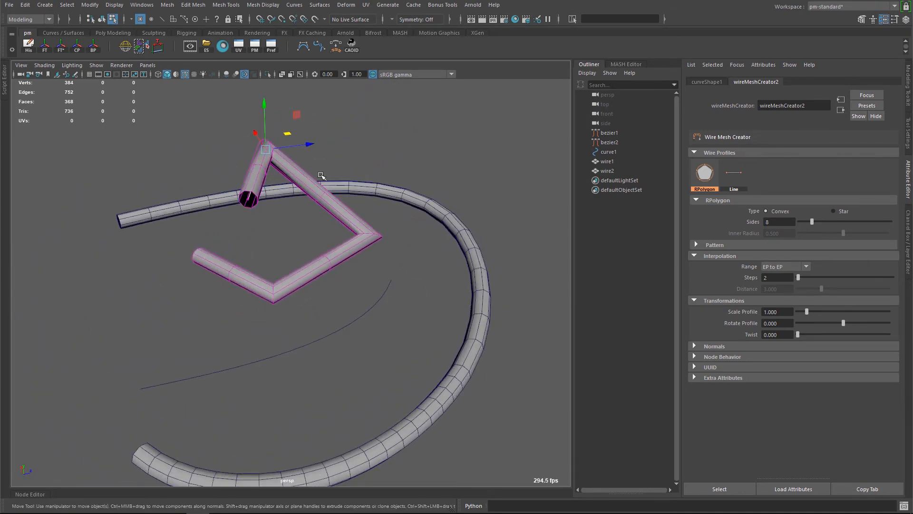
left_click_drag(275, 220, 237, 295, "alt")
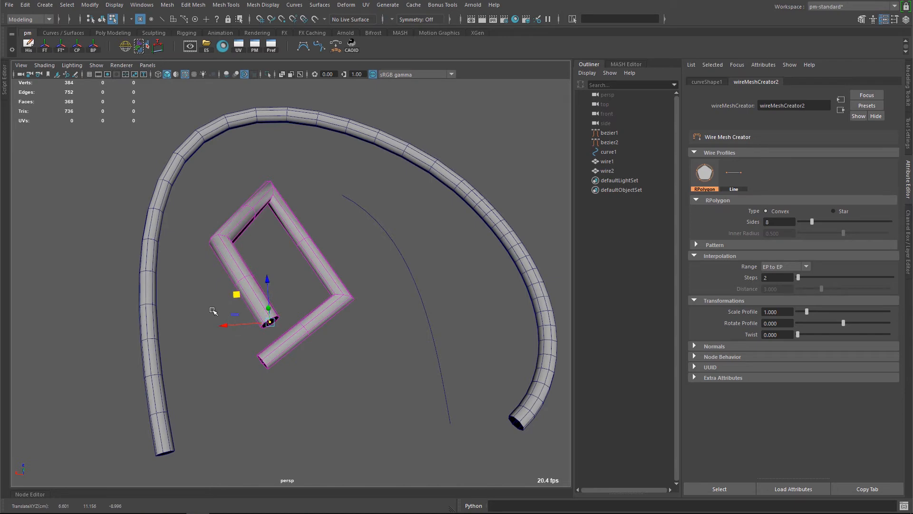
left_click_drag(151, 312, 16, 307, "alt")
middle_click_drag(326, 256, 254, 261, "alt")
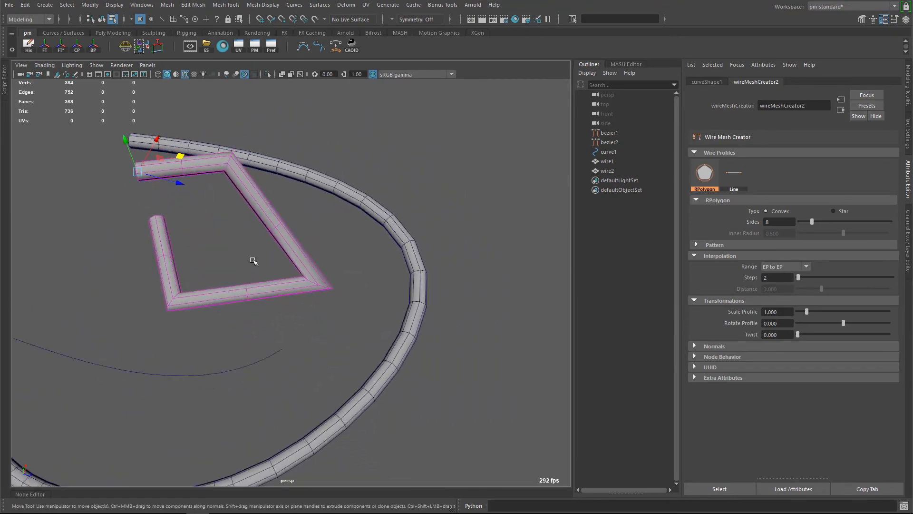
right_click_drag(254, 261, 318, 286, "alt")
left_click_drag(317, 286, 305, 243, "alt")
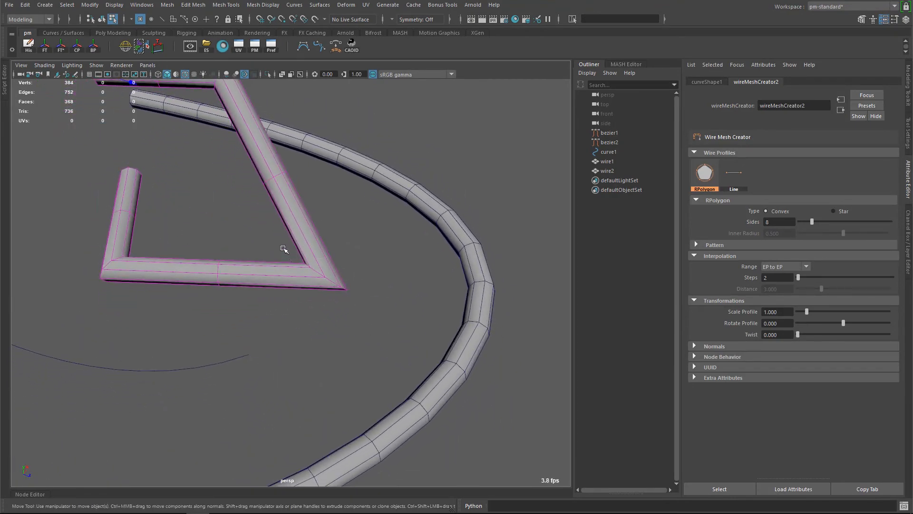
left_click_drag(225, 265, 235, 265, "alt")
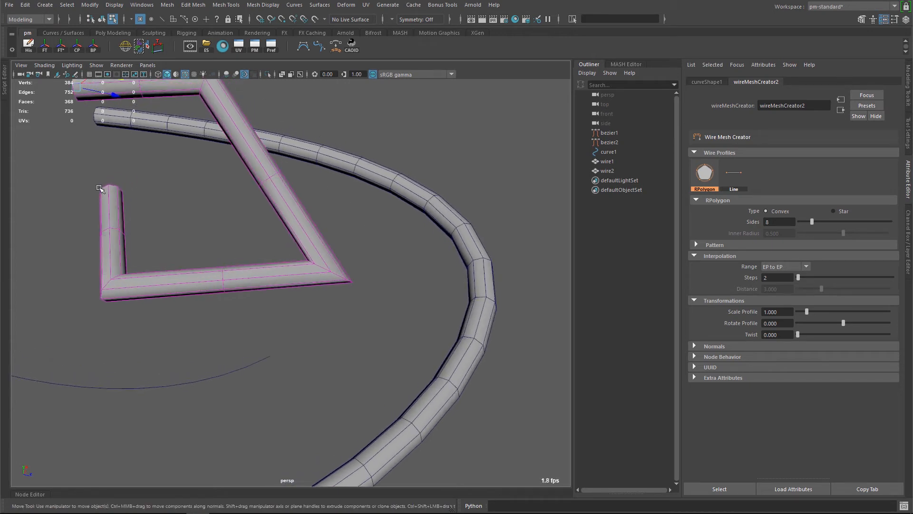
left_click_drag(202, 286, 366, 272, "alt")
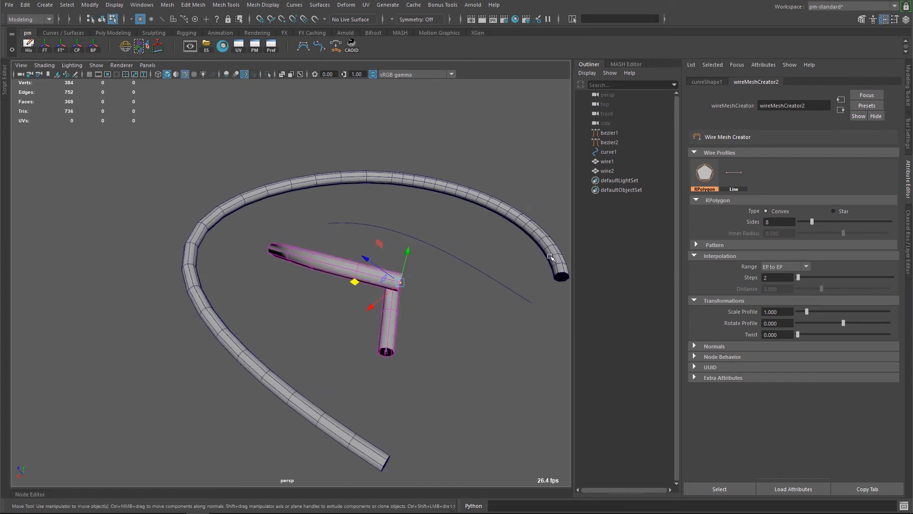
left_click_drag(550, 257, 345, 290, "alt")
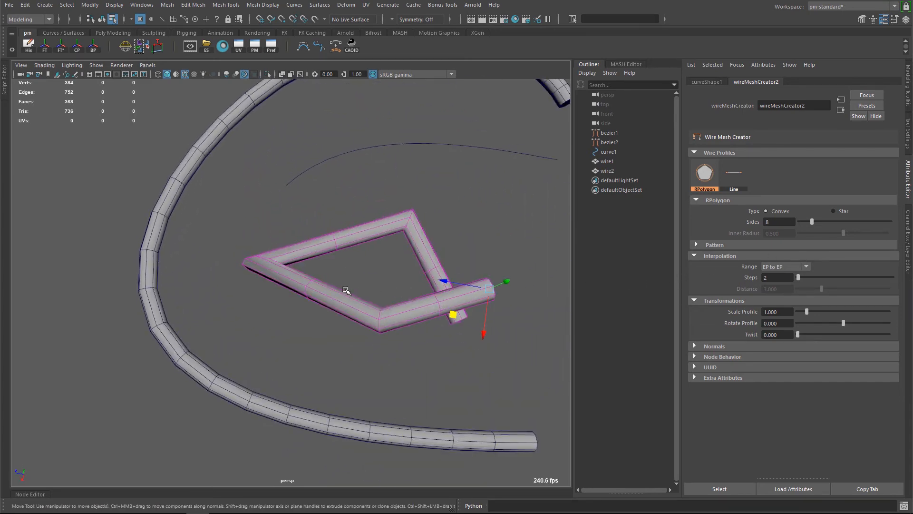
right_click_drag(386, 283, 370, 276, "alt")
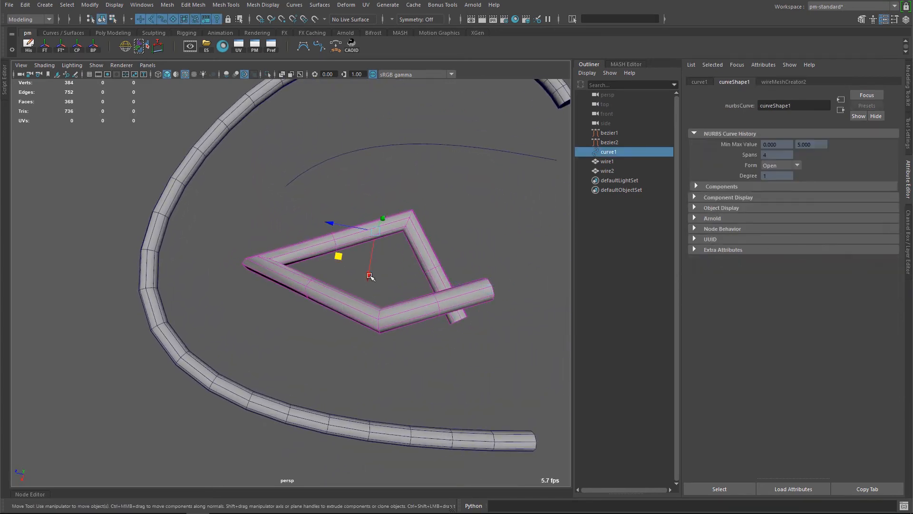
Delete the wire mesh wire1 that follows the outer Bezier curve.
left_click_drag(343, 307, 191, 279, "alt")
middle_click_drag(190, 279, 263, 316, "alt")
left_click(242, 308)
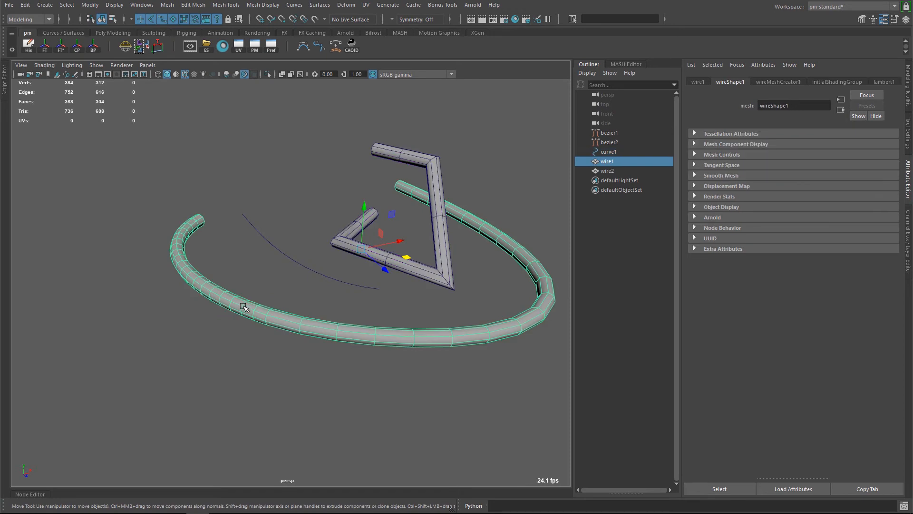
key("Delete")
Generate wire meshes from bezier1 and bezier2 together and compare their segment spacing.
left_click_drag(287, 225, 233, 361)
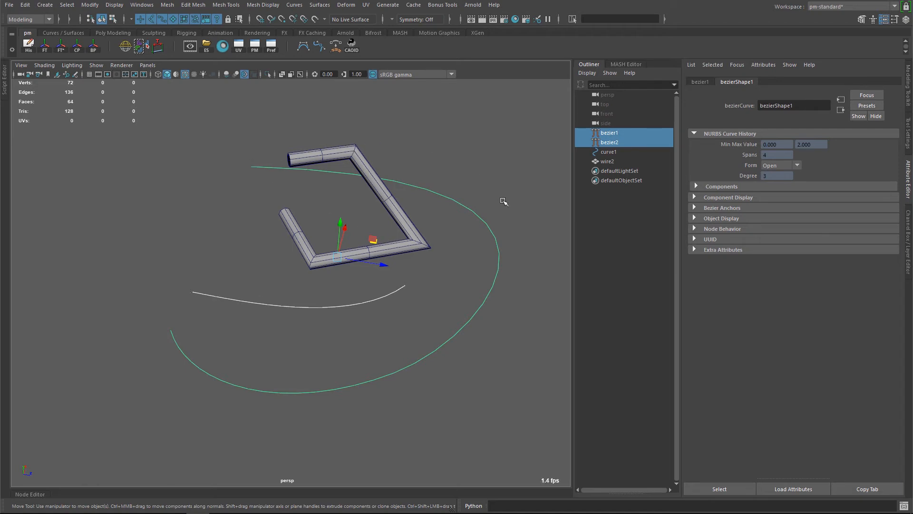
left_click(337, 45)
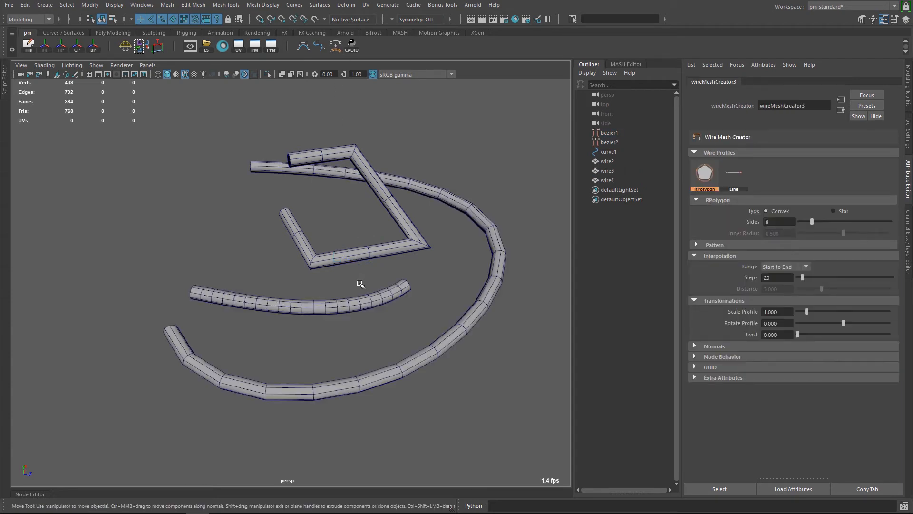
left_click_drag(265, 321, 267, 331, "alt")
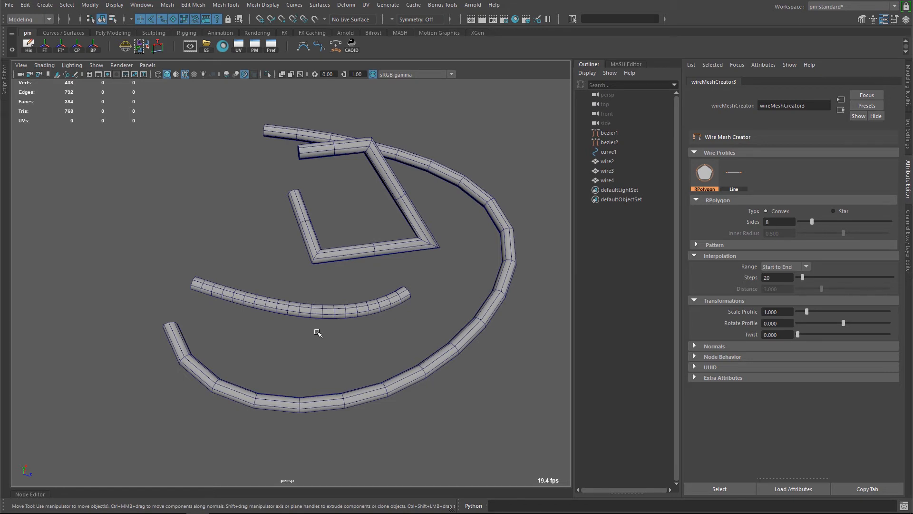
left_click_drag(240, 335, 265, 336, "alt")
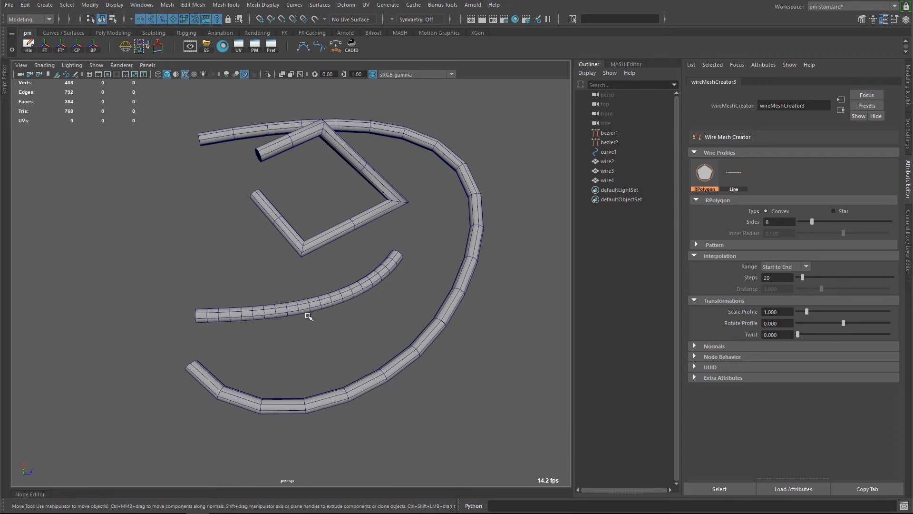
mouse_move(276, 318)
left_mouse_down("alt")
mouse_move(287, 318)
mouse_move(281, 312)
left_mouse_up("alt")
Set the interpolation range of the wire meshes' shared creator node wireMeshCreator3 to Distance with a distance of 0.950.
left_click(261, 310)
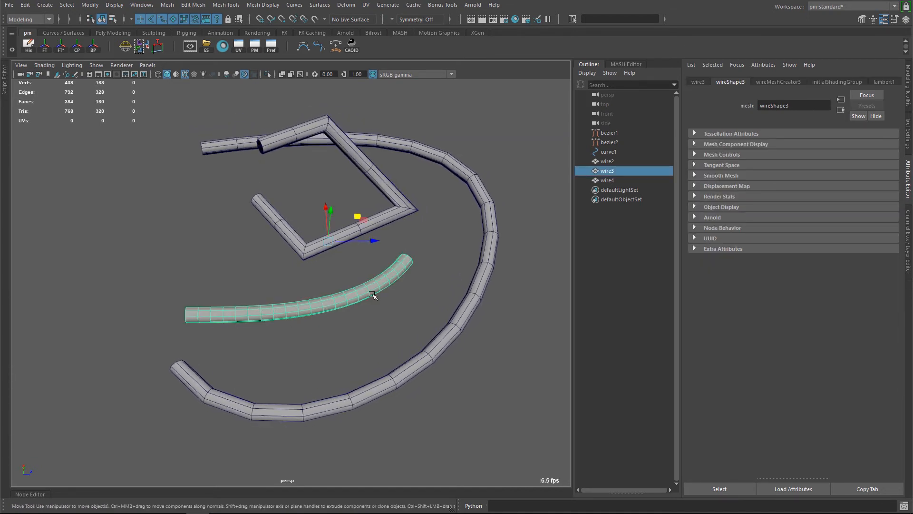
left_click(293, 411)
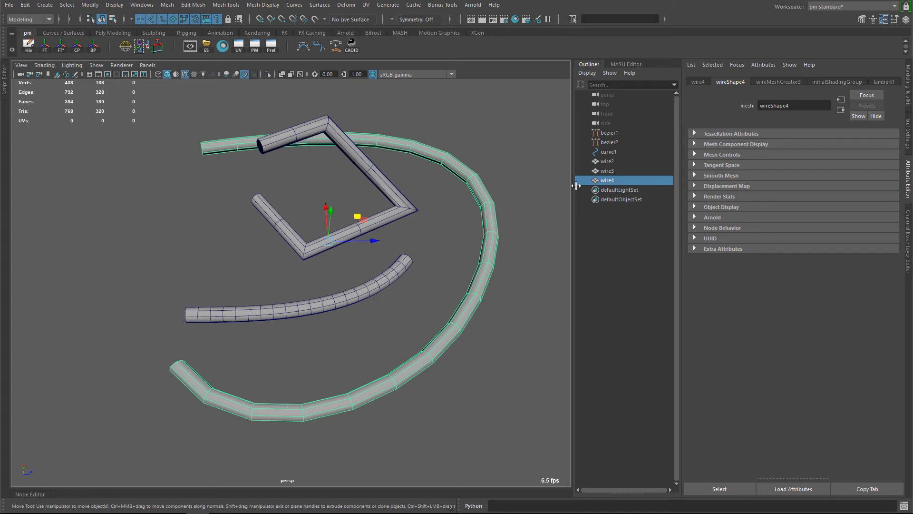
left_click(778, 82)
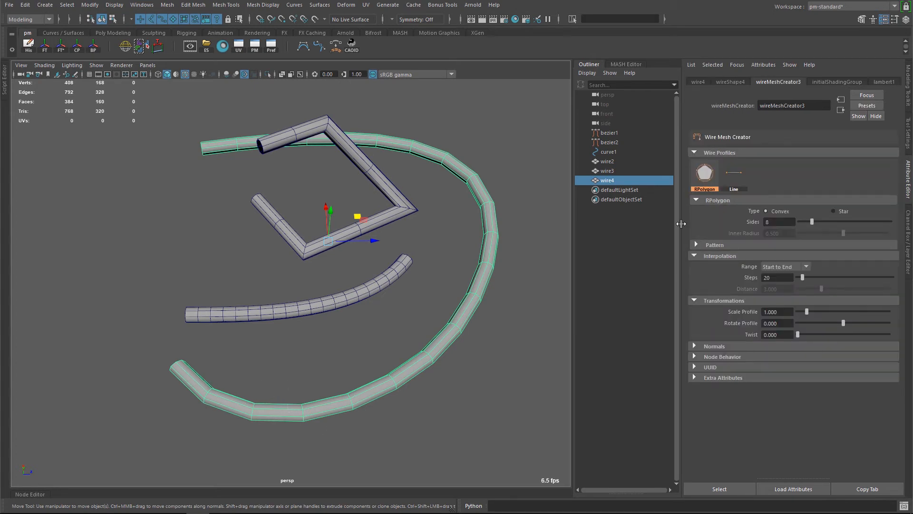
left_click_drag(341, 305, 334, 310, "alt")
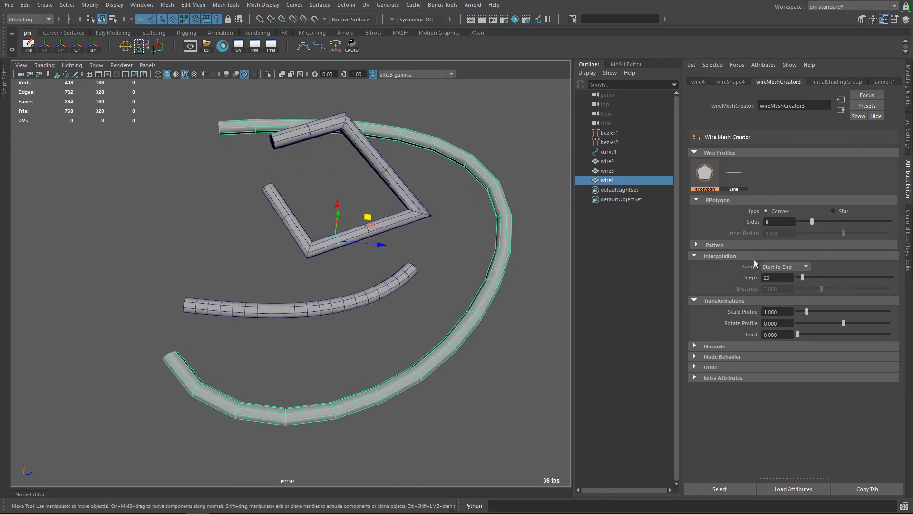
left_click(784, 265)
left_click(780, 289)
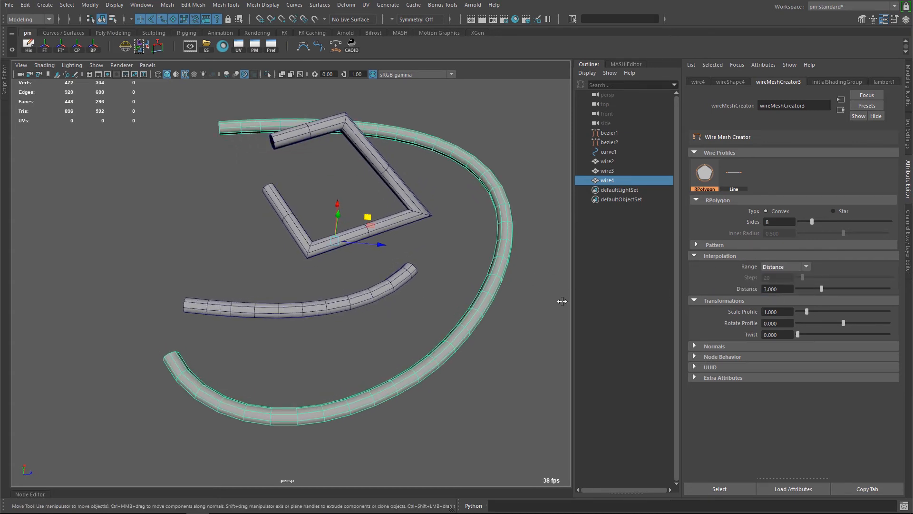
left_click_drag(369, 323, 381, 312, "alt")
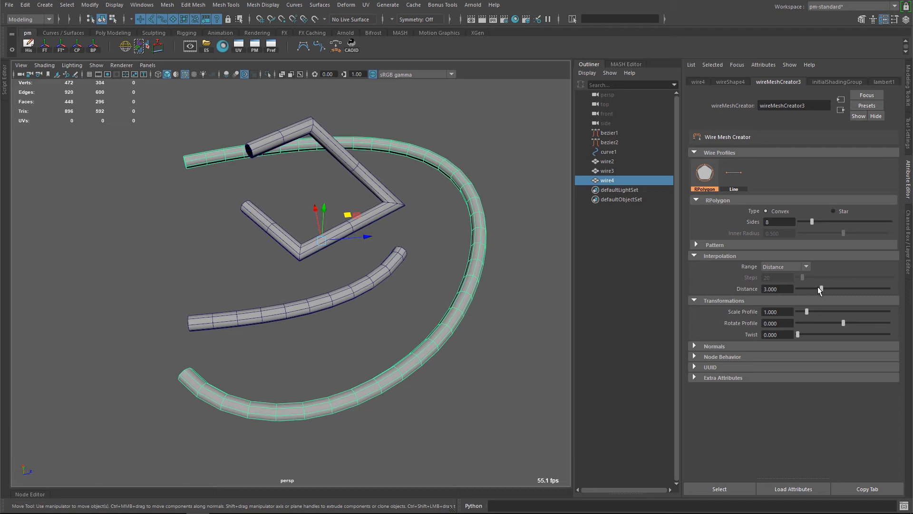
left_click_drag(820, 288, 802, 297)
mouse_move(364, 308)
left_mouse_down("alt")
mouse_move(359, 319)
mouse_move(357, 312)
left_mouse_up("alt")
With wire3 selected, set the profile scale to 3.158 and the profile rotation to -49.263.
left_click(352, 293)
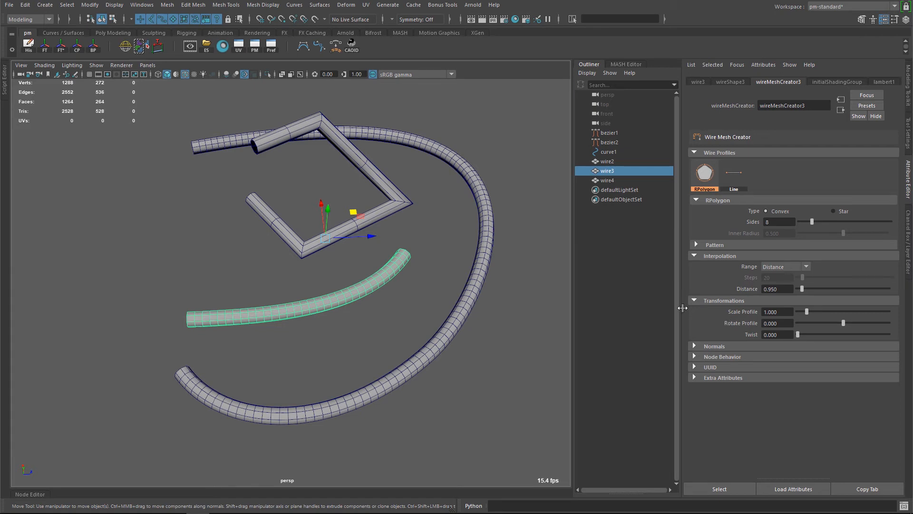
left_click_drag(393, 336, 448, 288, "alt")
right_click_drag(391, 300, 442, 305, "alt")
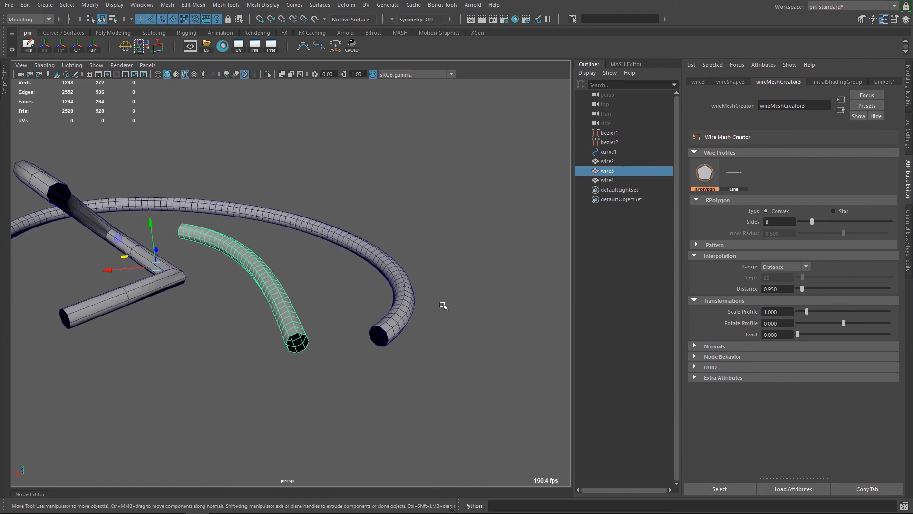
left_click_drag(443, 306, 444, 308, "alt")
left_click_drag(807, 314, 829, 308)
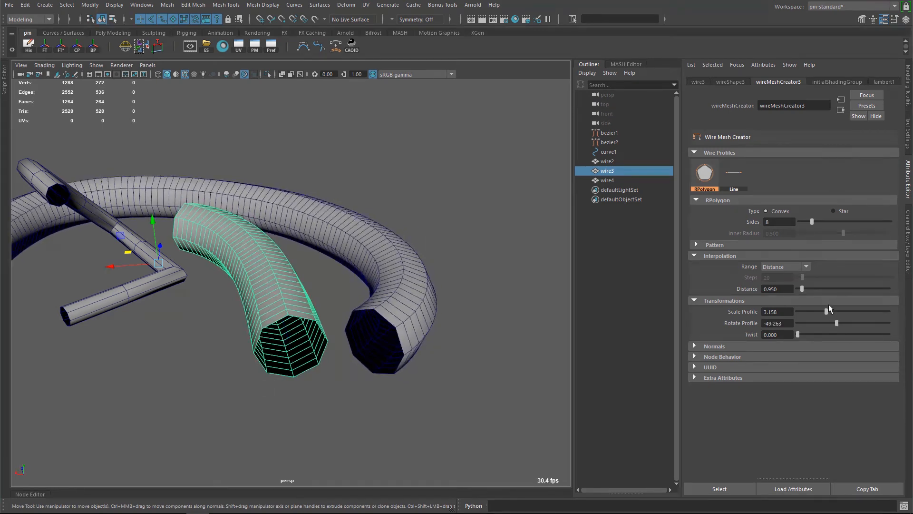
Enable the profile pattern and set the profile rotation to -159.158 and the twist to 227.368.
left_click(737, 245)
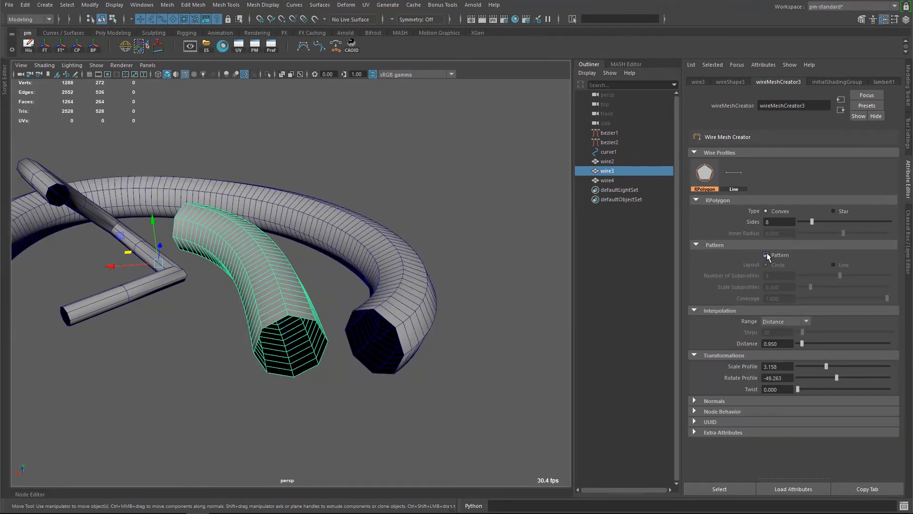
left_click(766, 255)
left_click_drag(831, 377, 809, 389)
left_click_drag(304, 328, 357, 322, "alt")
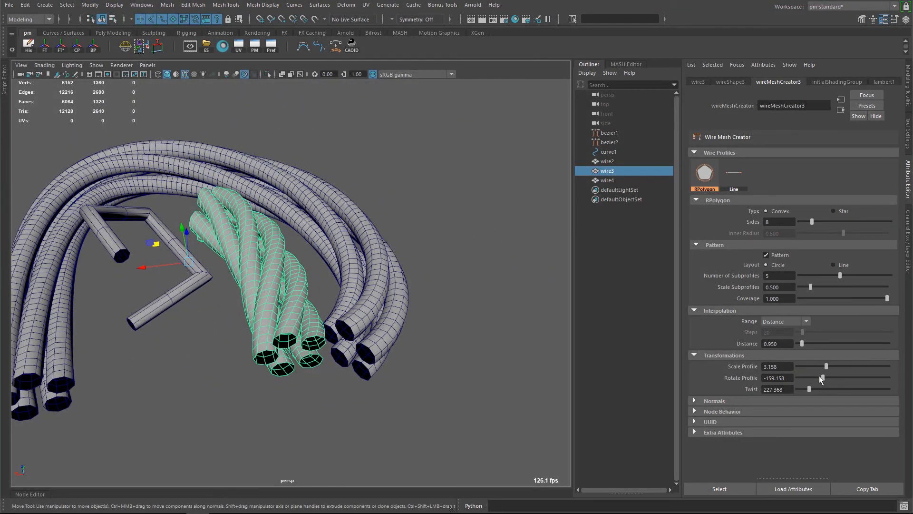
Reset the twist and profile rotation to 0 and set the profile scale to 2.
double_click(780, 389)
type("0")
key("shift+Tab")
type("0")
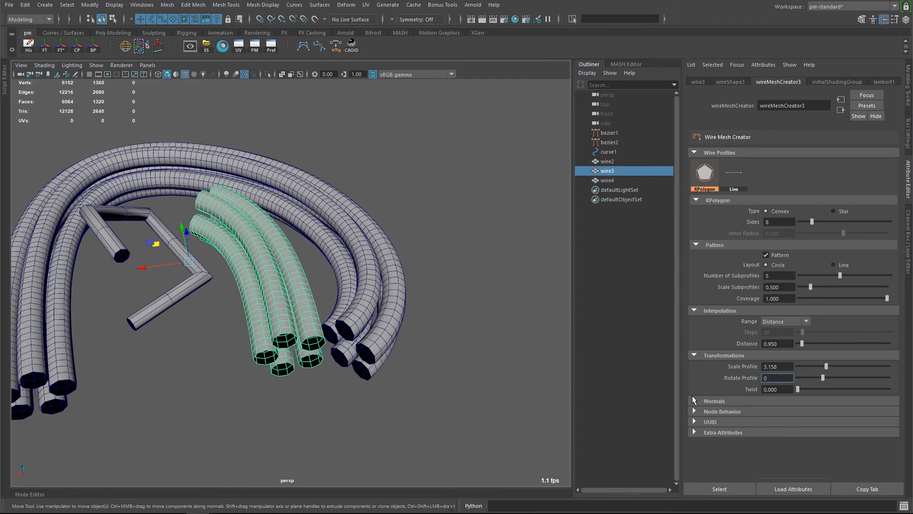
key("shift+Tab")
type("2")
key("Return")
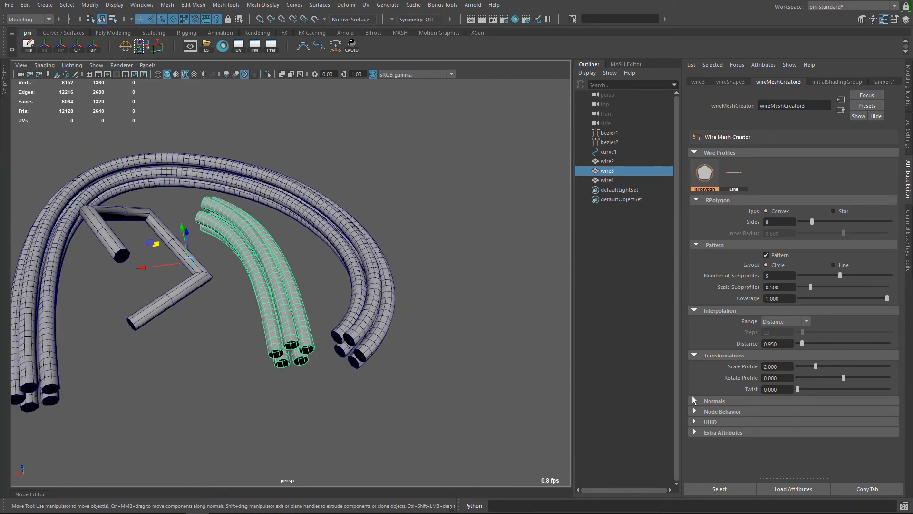
Show the Normals settings, turn off the profile pattern and collapse its settings.
left_click(716, 401)
scroll(276, 309, "up", 5)
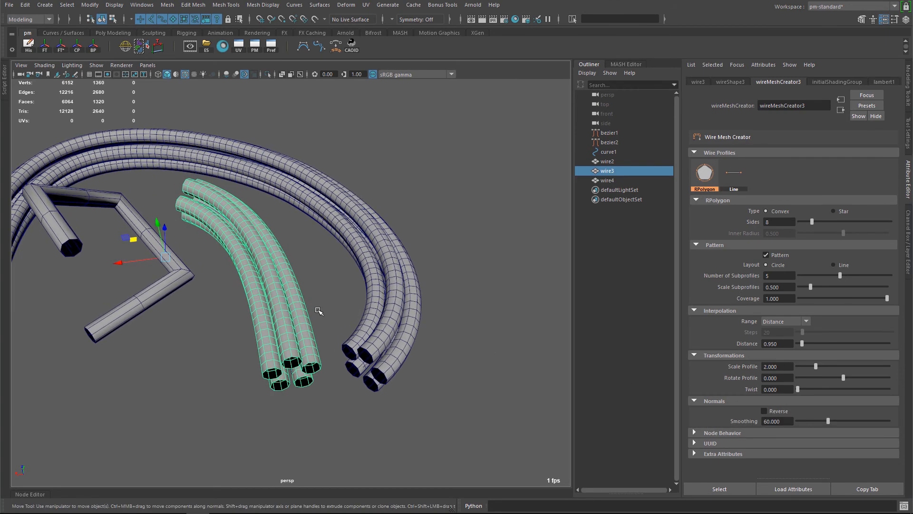
left_click(765, 255)
left_click(770, 245)
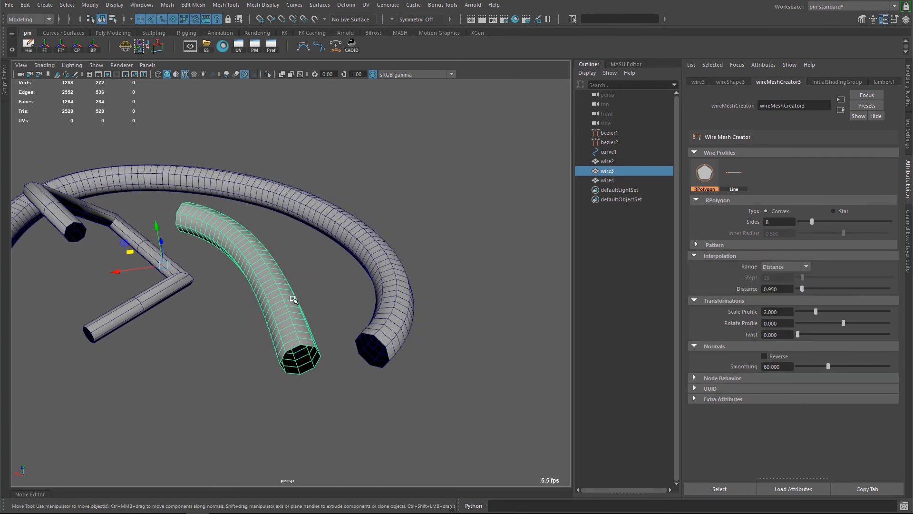
Set the profile scale to 3.316 and the number of polygon sides to 4.
left_click_drag(295, 301, 320, 305, "alt")
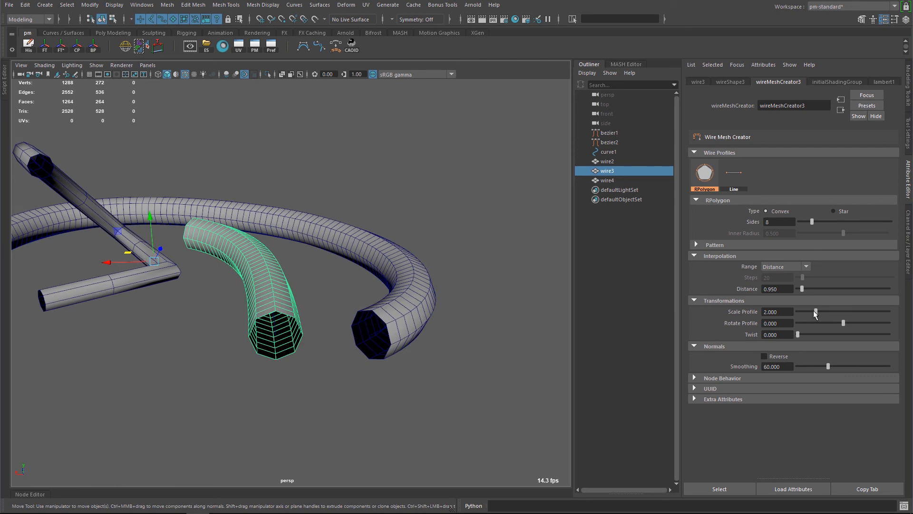
left_click_drag(814, 312, 826, 311)
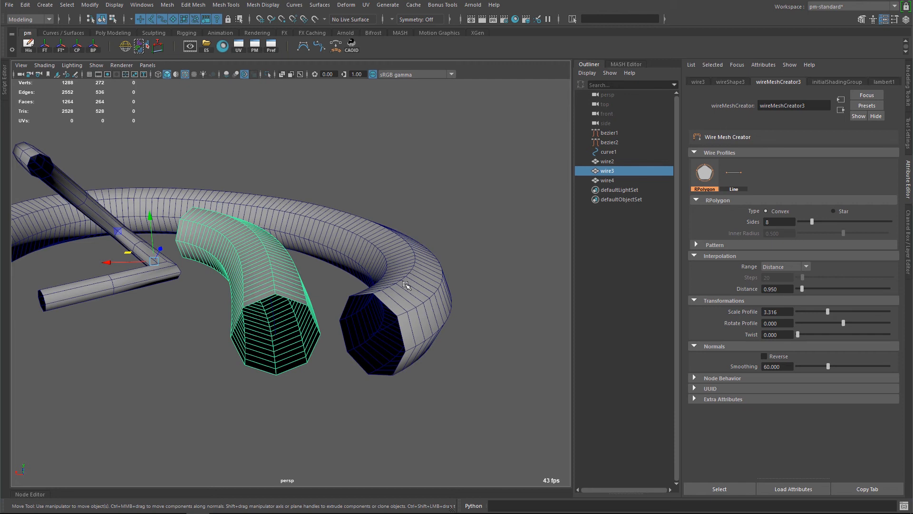
left_click(776, 221)
type("4")
key("Return")
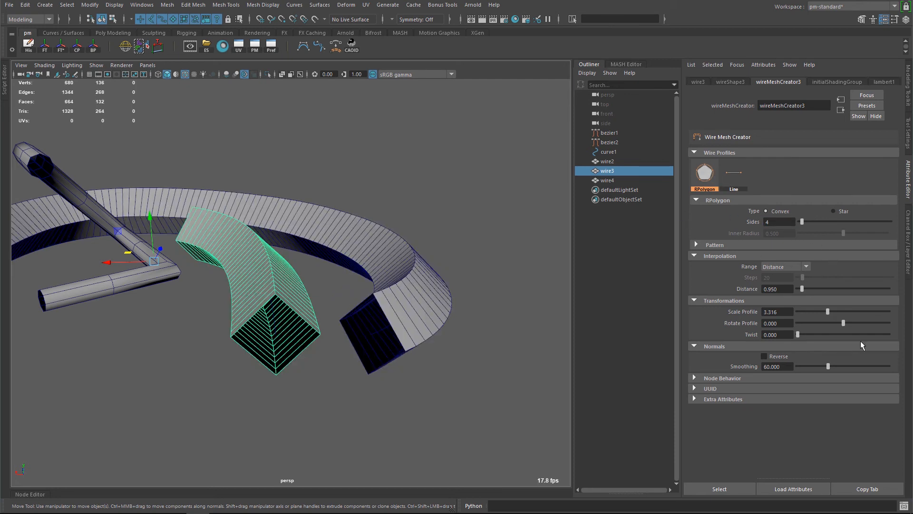
Set the profile rotation of the square wire meshes to 45.
left_click(785, 328)
type("45")
key("Return")
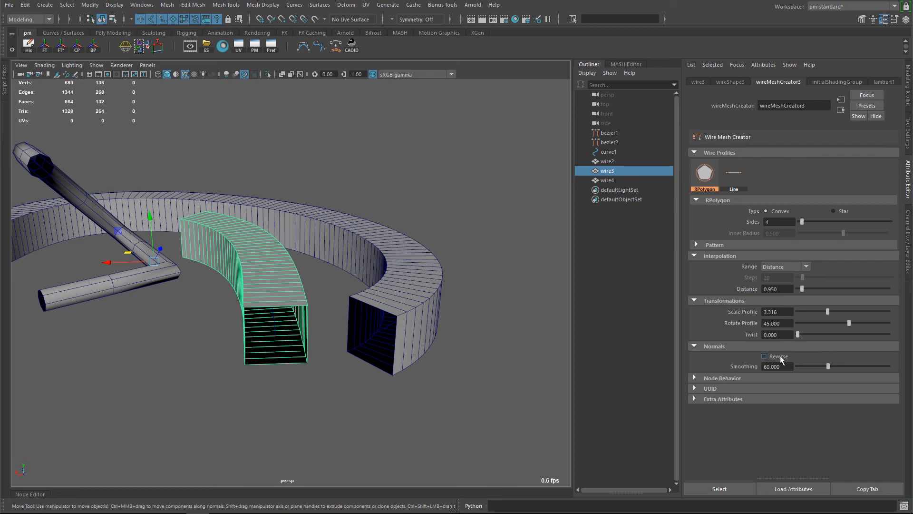
Reverse the normals of the square wire meshes and examine their inner and outer faces up close.
left_click_drag(381, 329, 376, 312, "alt")
right_click_drag(376, 312, 435, 326, "alt")
left_click_drag(435, 326, 408, 302, "alt")
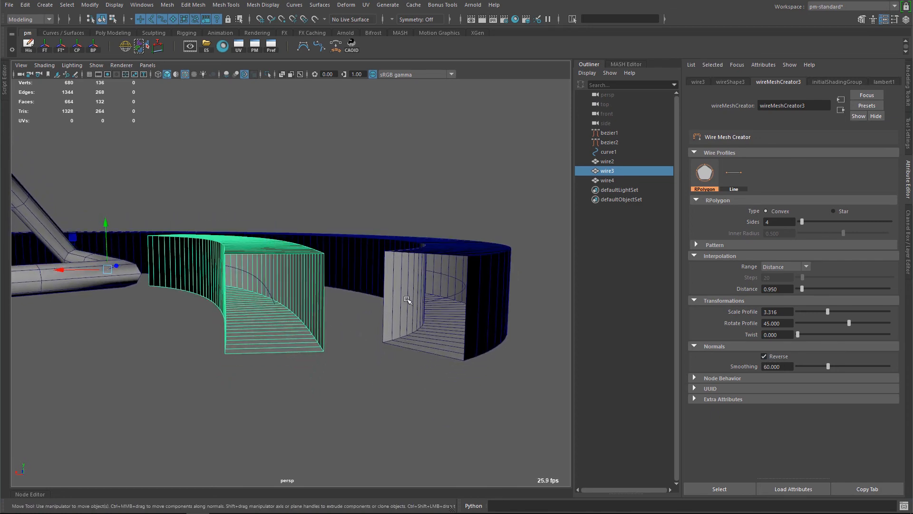
right_click_drag(408, 302, 444, 304, "alt")
middle_click_drag(444, 304, 347, 301, "alt")
left_click_drag(347, 301, 359, 290, "alt")
right_click_drag(359, 289, 437, 304, "alt")
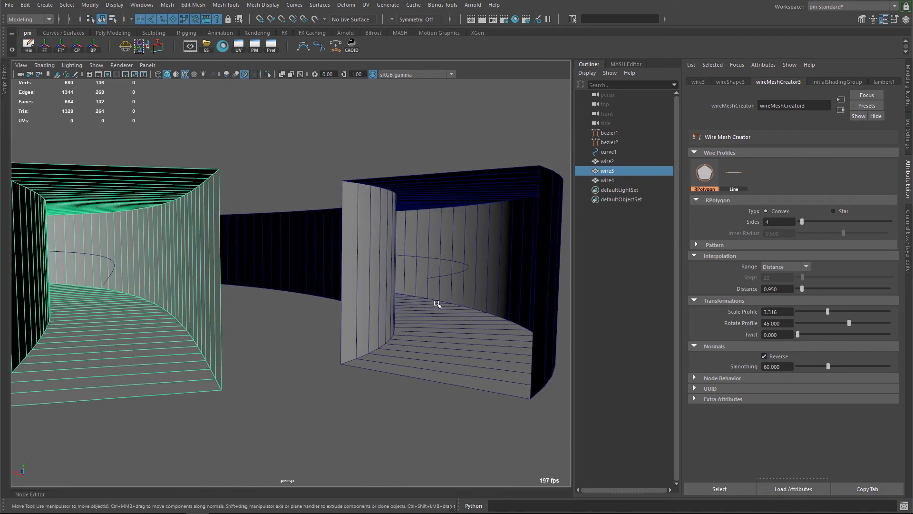
middle_click_drag(437, 304, 393, 307, "alt")
left_click_drag(393, 307, 402, 309, "alt")
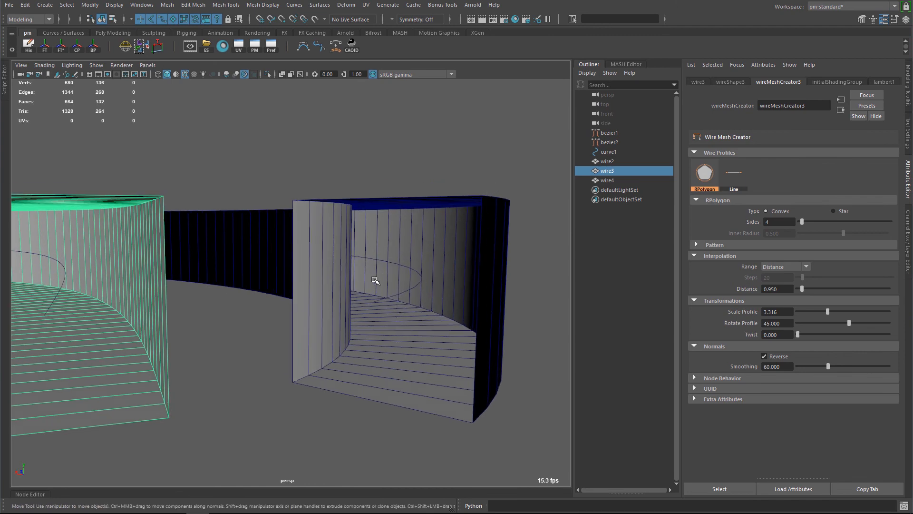
right_click_drag(465, 273, 346, 283, "alt")
left_click_drag(346, 283, 333, 290, "alt")
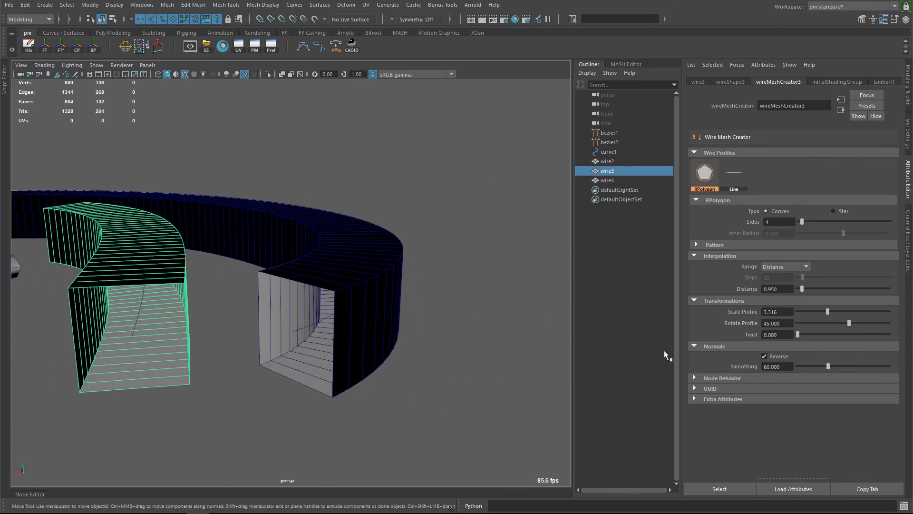
Turn off the reversed normals and check the outer faces of the curved meshes.
left_click(785, 356)
left_click_drag(388, 306, 344, 316, "alt")
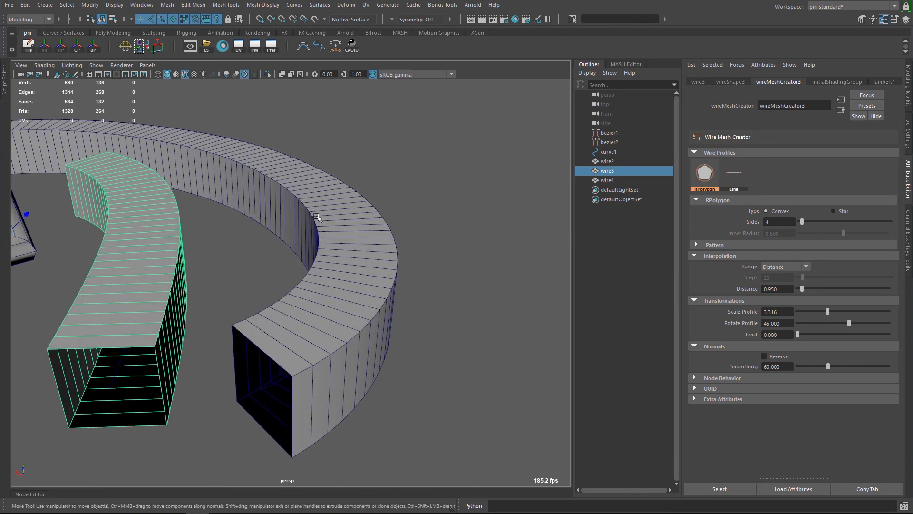
right_click_drag(372, 243, 181, 246, "alt")
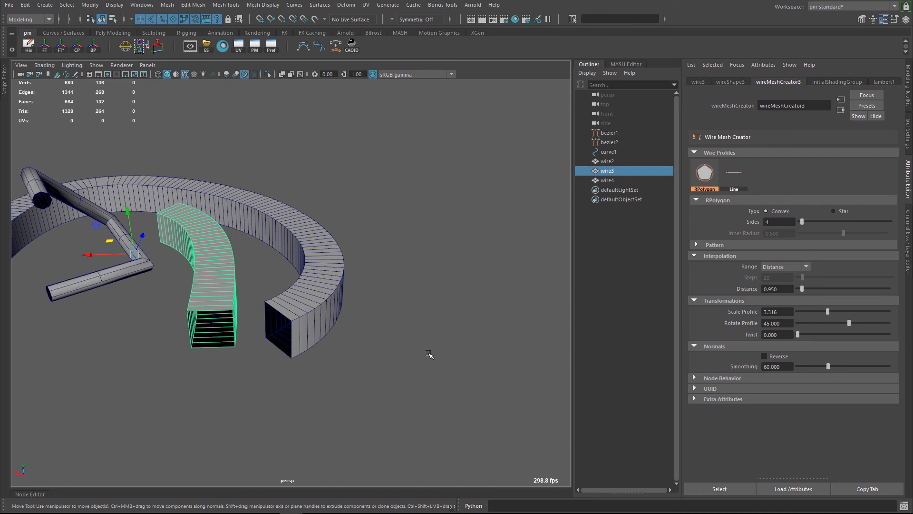
left_click_drag(359, 353, 345, 355, "alt")
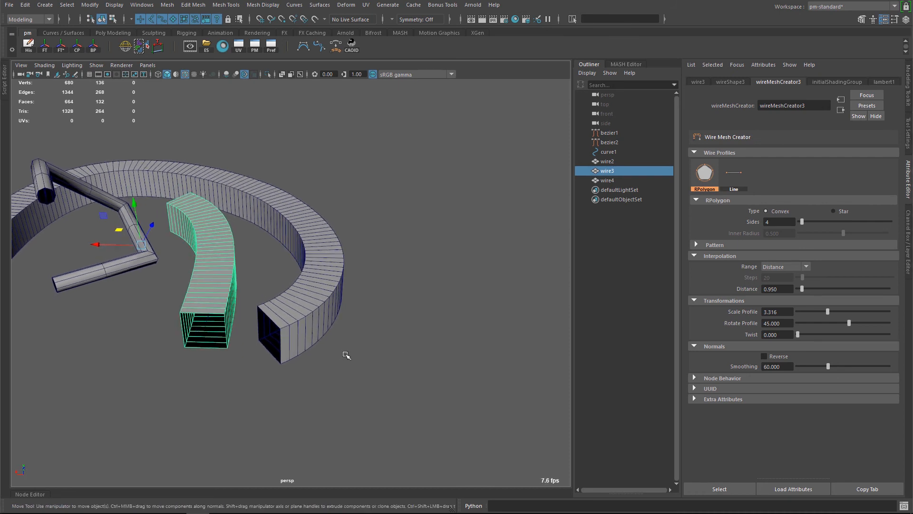
Try normals smoothing values of 91.895 and 86.211, checking the shading with the large curved mesh selected.
left_click_drag(828, 368, 845, 371)
scroll(471, 361, "up", 6)
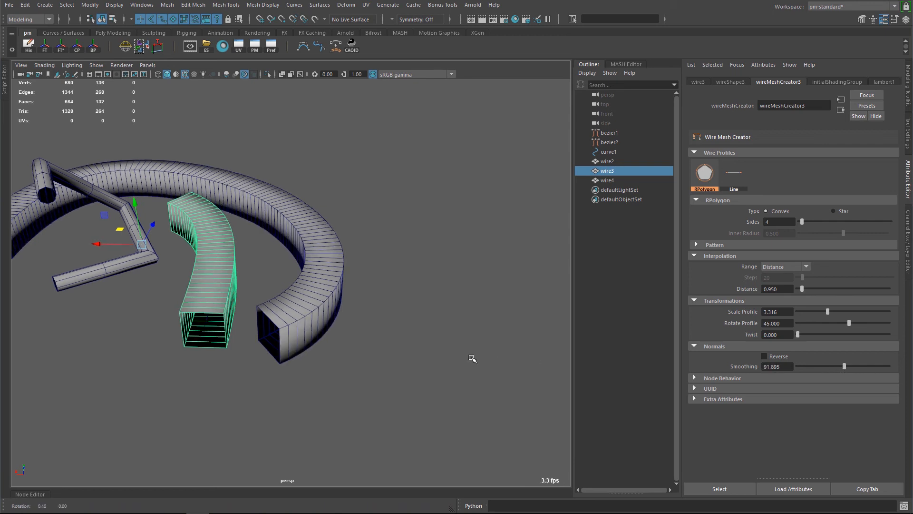
left_click_drag(383, 367, 371, 354, "alt")
left_click(388, 357)
left_click(310, 318)
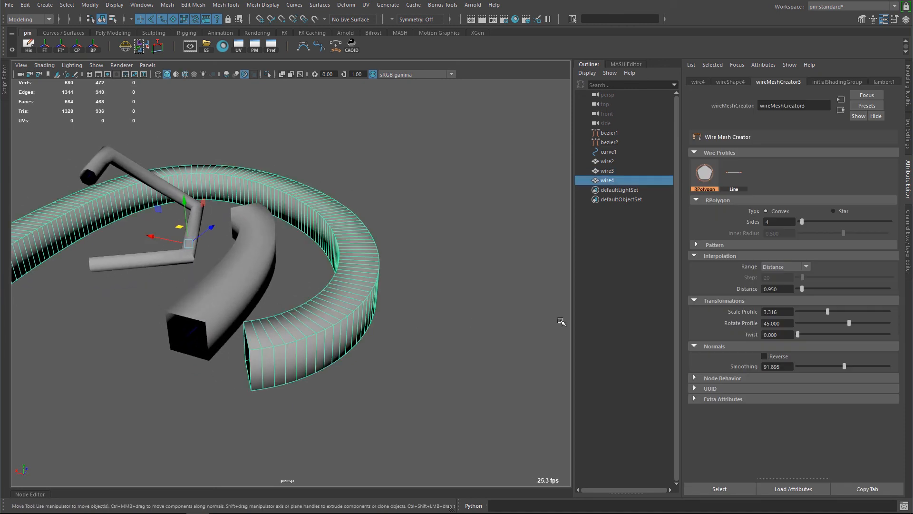
left_click_drag(844, 366, 841, 366)
left_click_drag(200, 342, 263, 344, "alt")
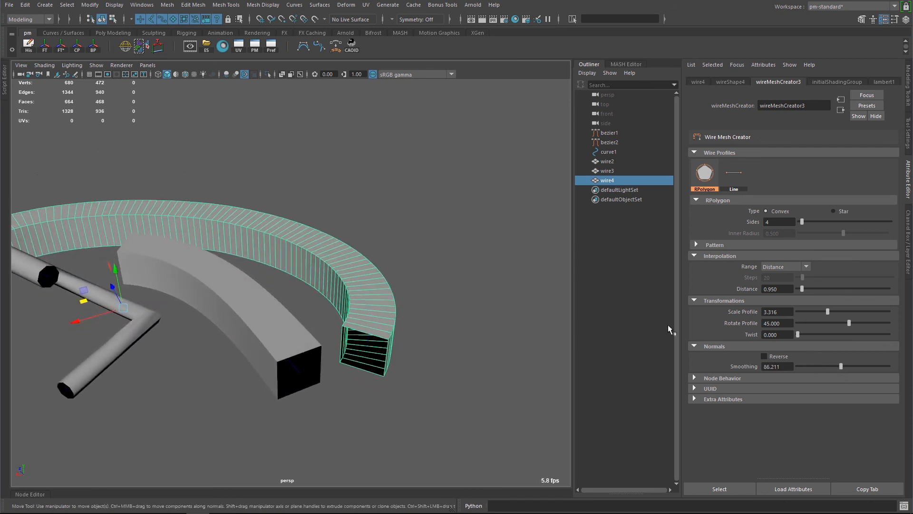
Set the normals smoothing to 0 and clear the selection to check the hard-edged shading.
left_click_drag(843, 364, 806, 366)
left_click(437, 280)
left_click_drag(438, 281, 281, 286, "alt")
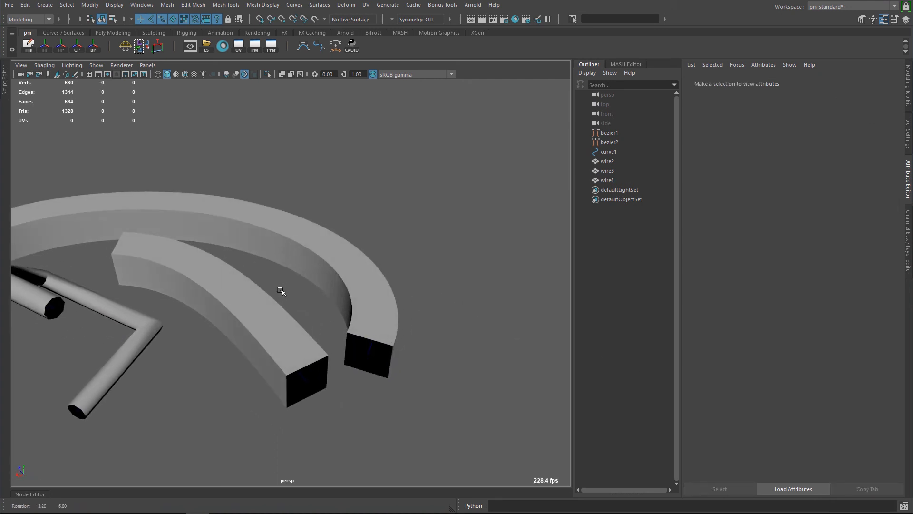
Set the interpolation distance of the large curved mesh to 6.150 and inspect its coarser segments, leaving the mesh selected.
left_click(330, 264)
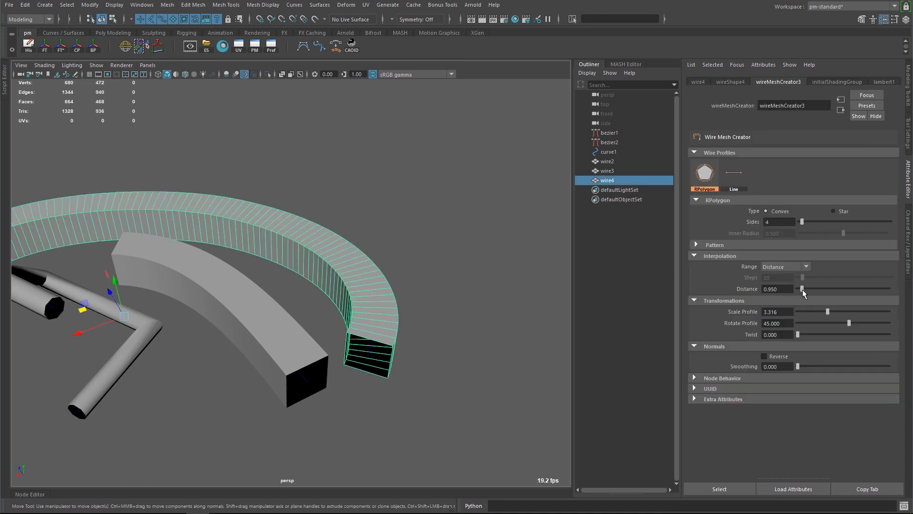
left_click_drag(803, 289, 848, 300)
left_click(428, 171)
left_click_drag(428, 171, 273, 220, "alt")
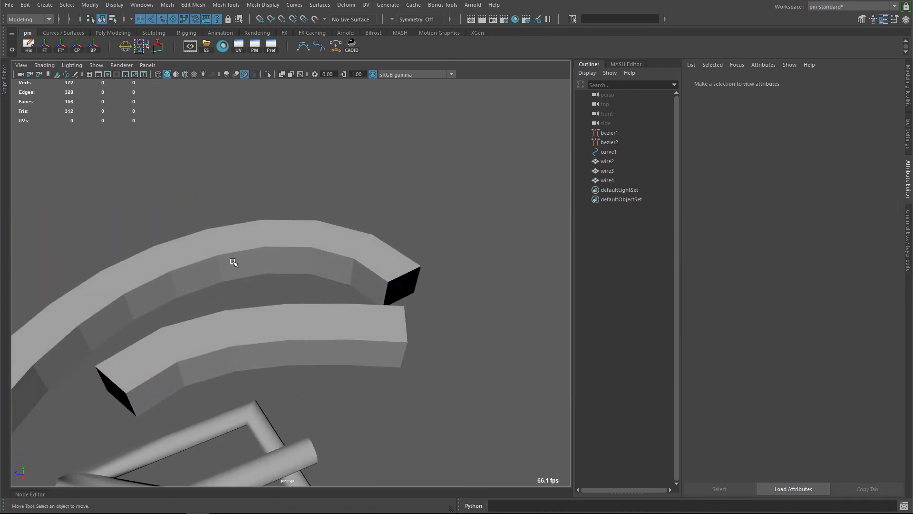
left_click(269, 250)
mouse_move(270, 251)
left_mouse_down("alt")
mouse_move(271, 259)
mouse_move(260, 252)
left_mouse_up("alt")
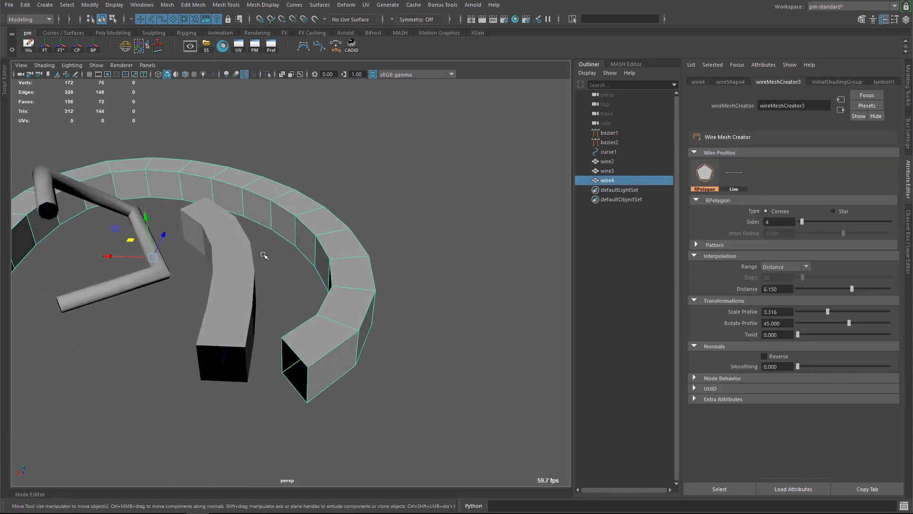
left_click_drag(324, 258, 364, 250, "alt")
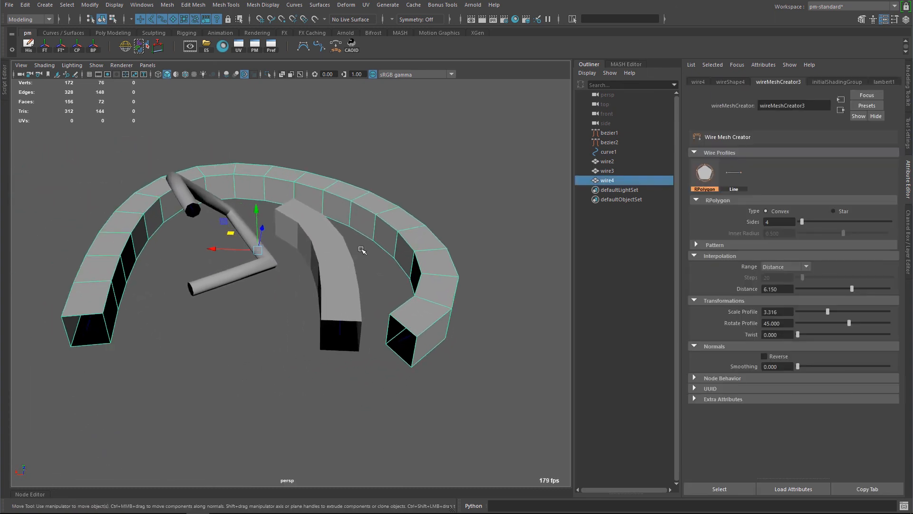